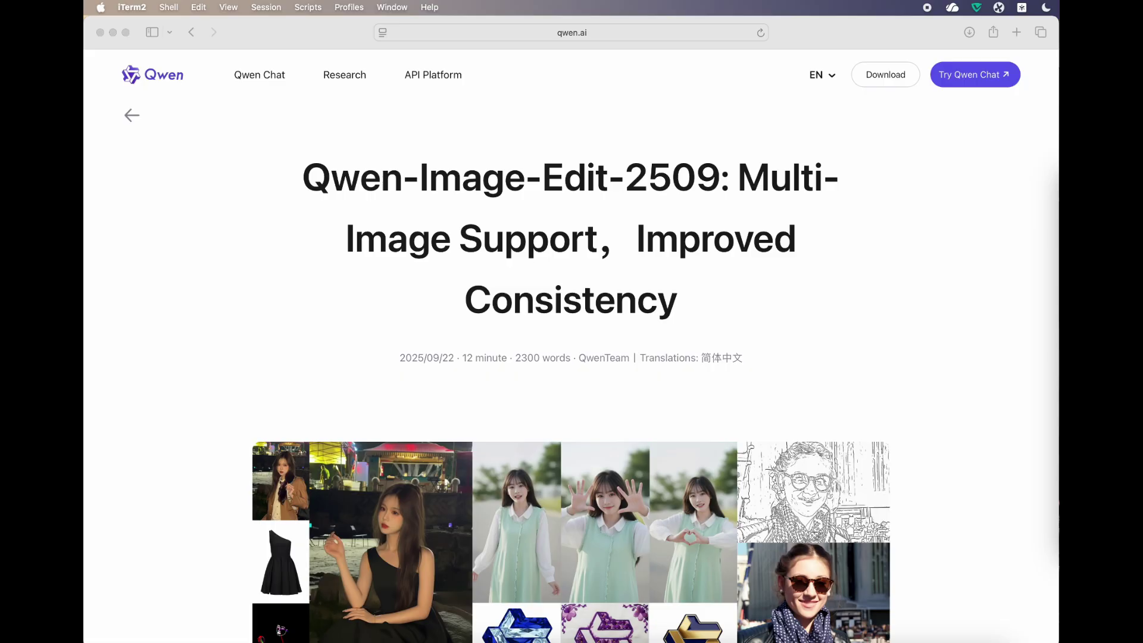
Scroll the qwen.ai article, then select '2509' in its Qwen-Image-Edit-2509 title.
scroll(1007, 510, down, 4)
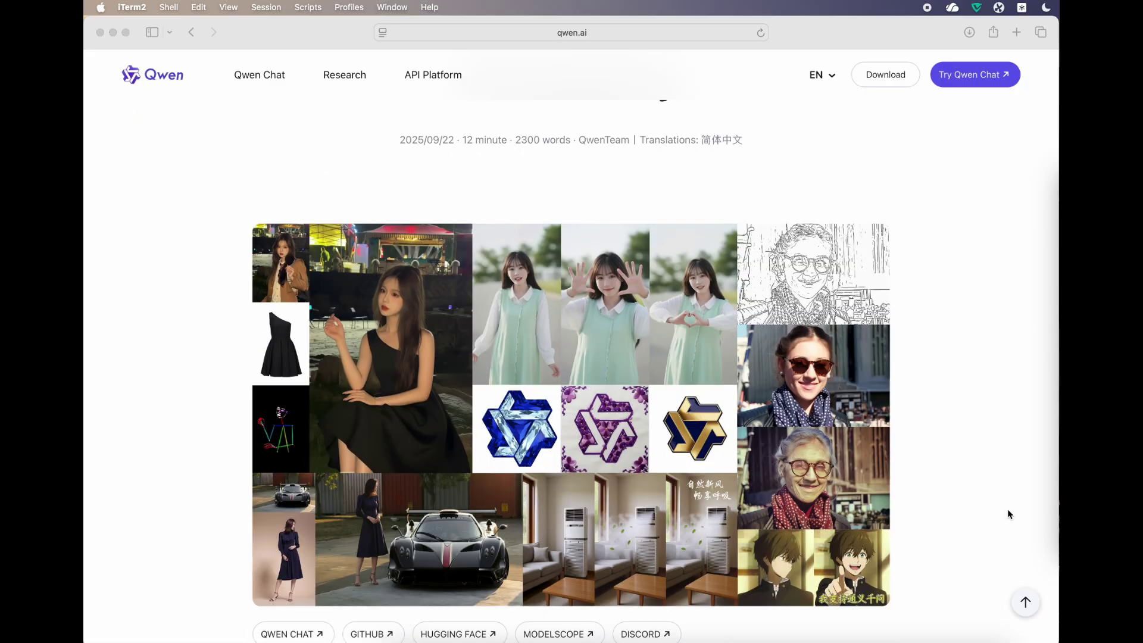
scroll(1007, 509, up, 4)
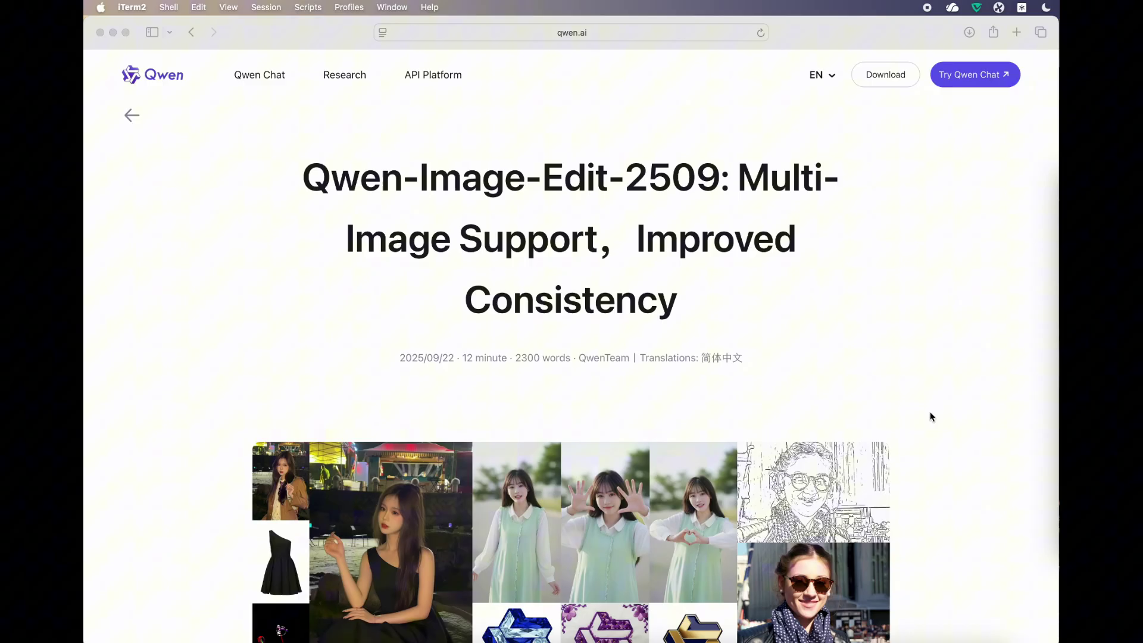
scroll(904, 435, down, 2)
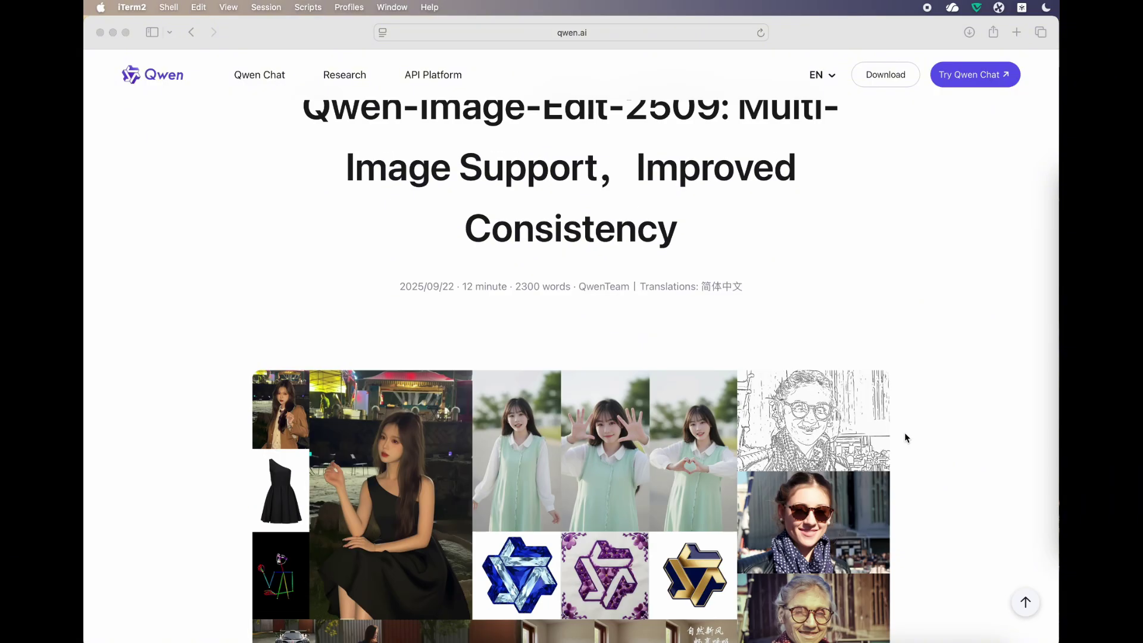
scroll(700, 417, down, 2)
scroll(698, 413, up, 3)
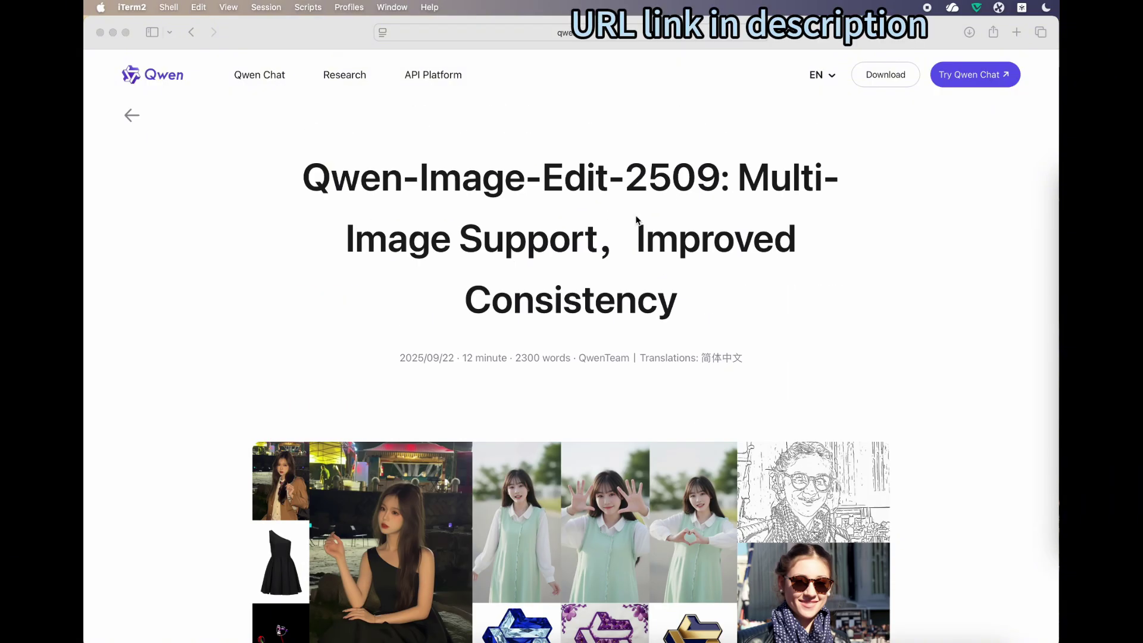
click(637, 176)
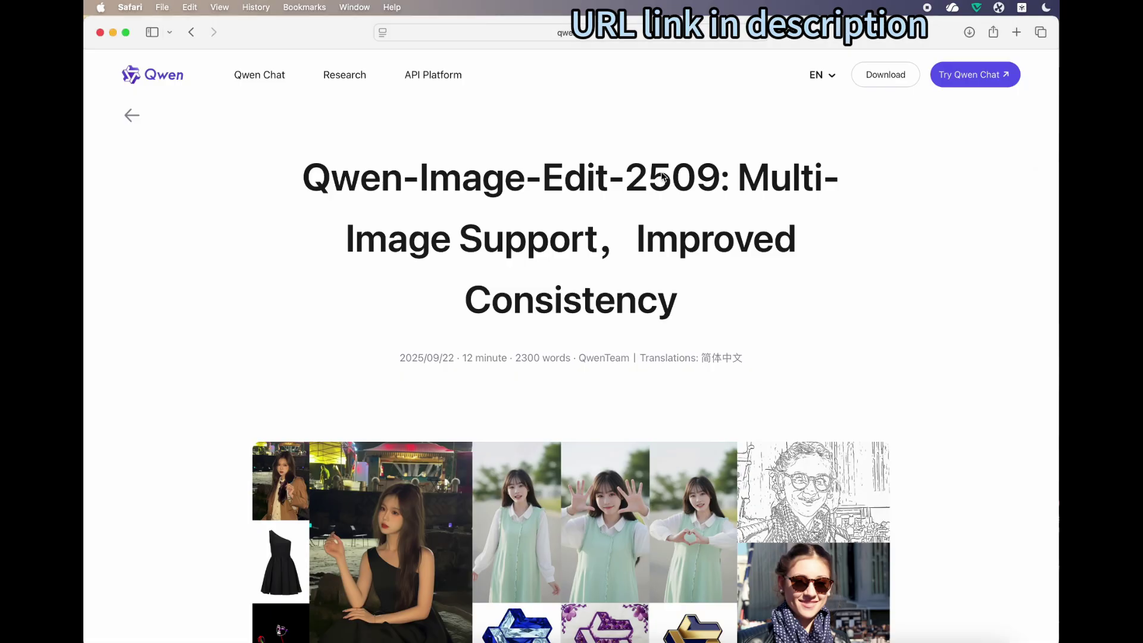
drag(631, 174, 717, 173)
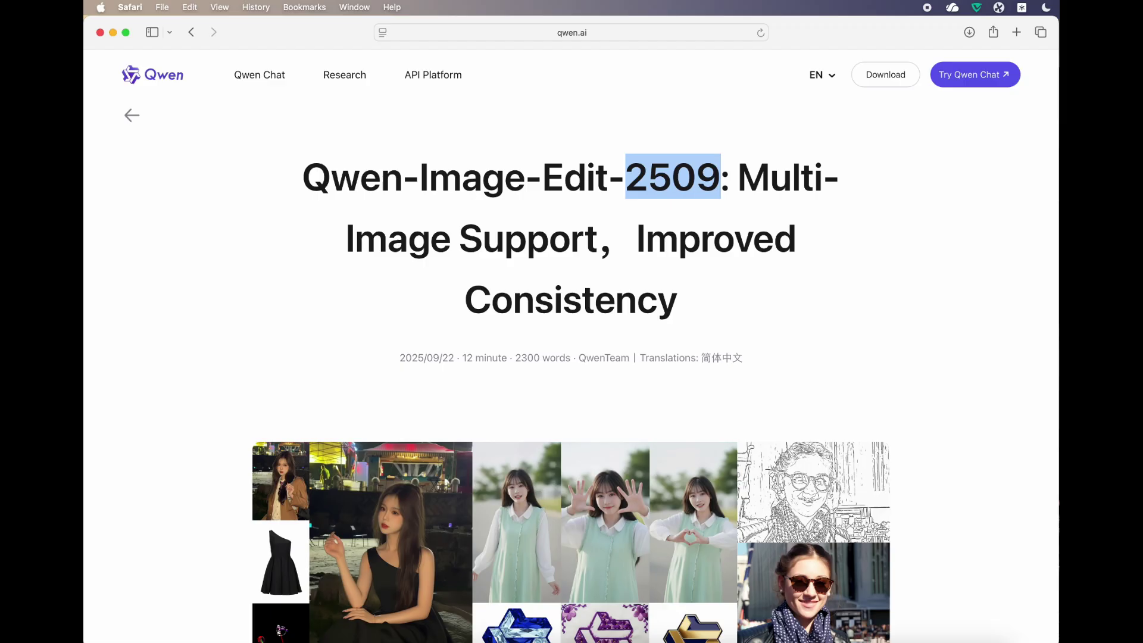
Open a terminal, center it, and activate the comfyui_env conda environment.
key(alt+space)
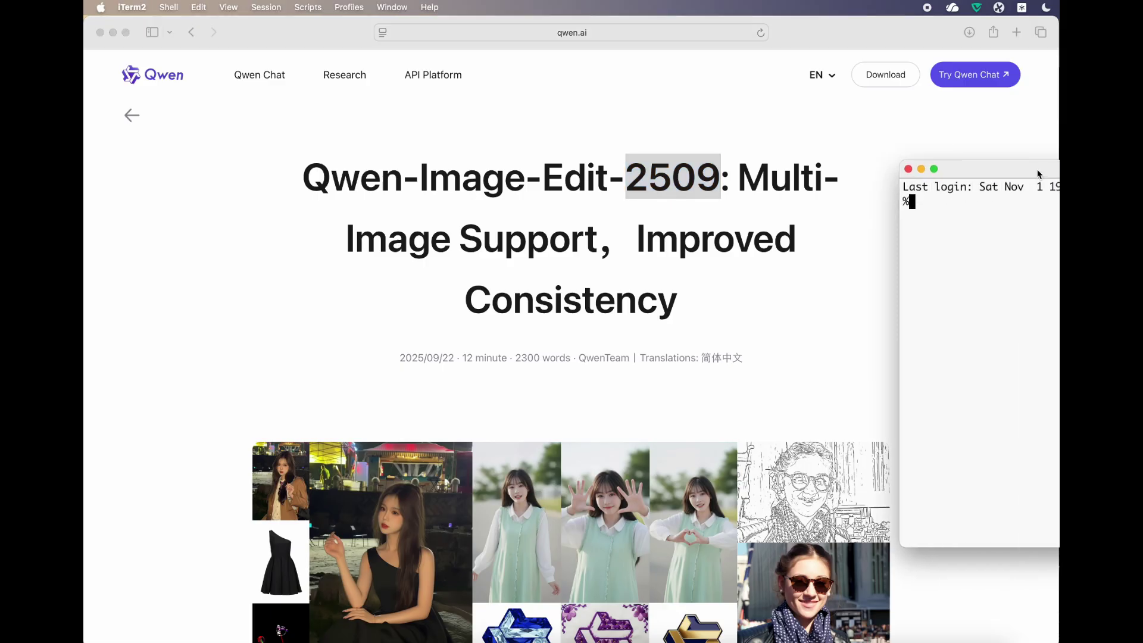
drag(1037, 169, 656, 163)
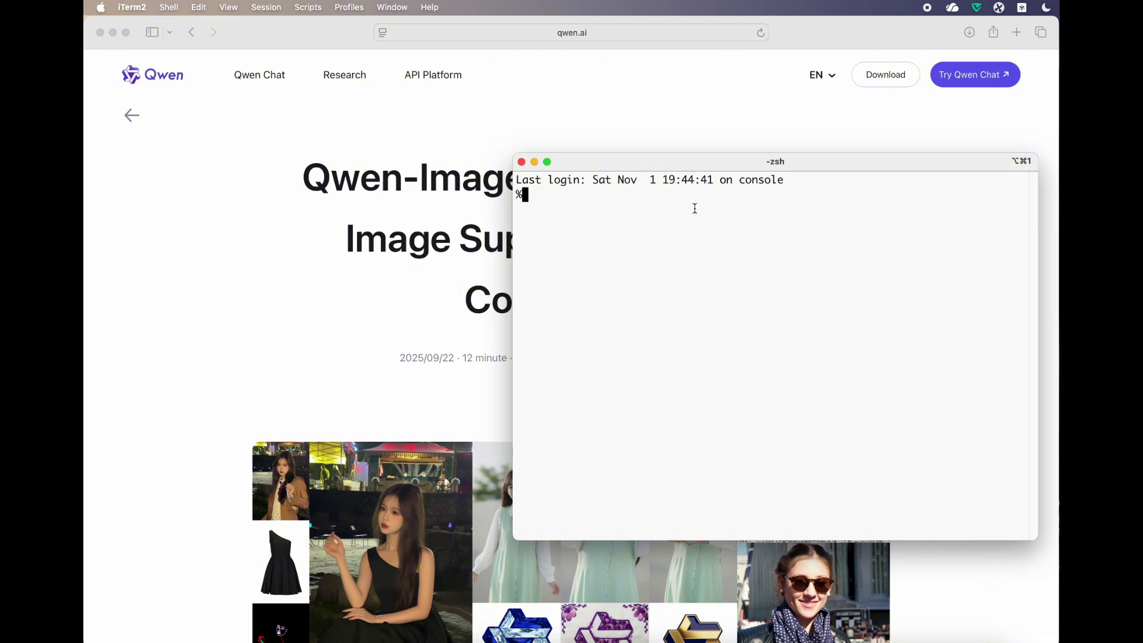
text(con)
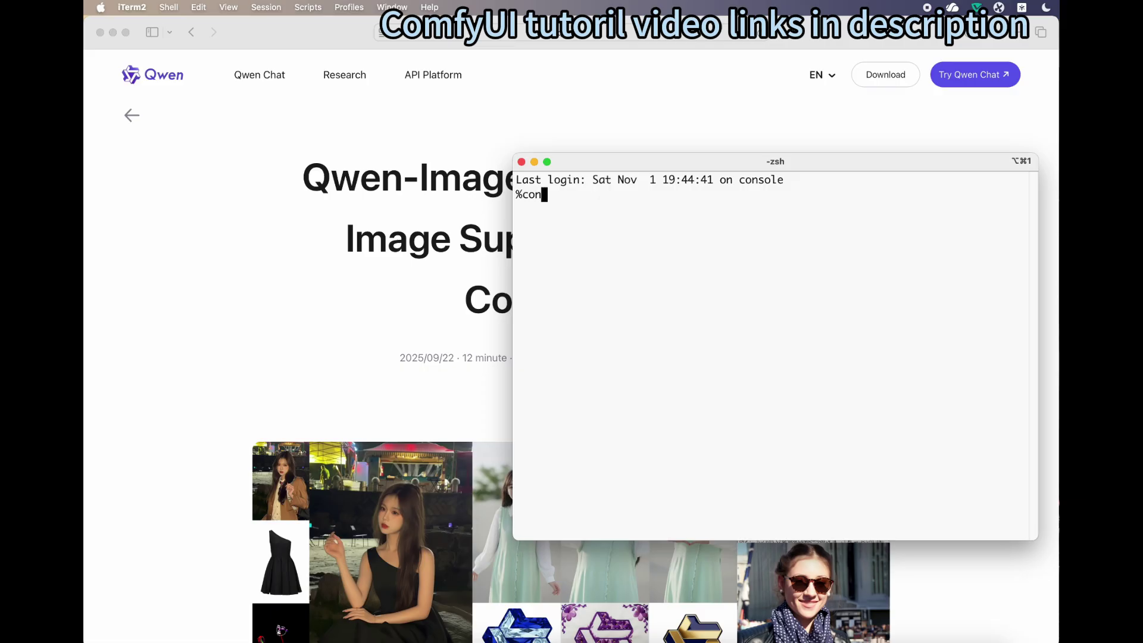
key(BackSpace)
text(nda activate comfyui_env)
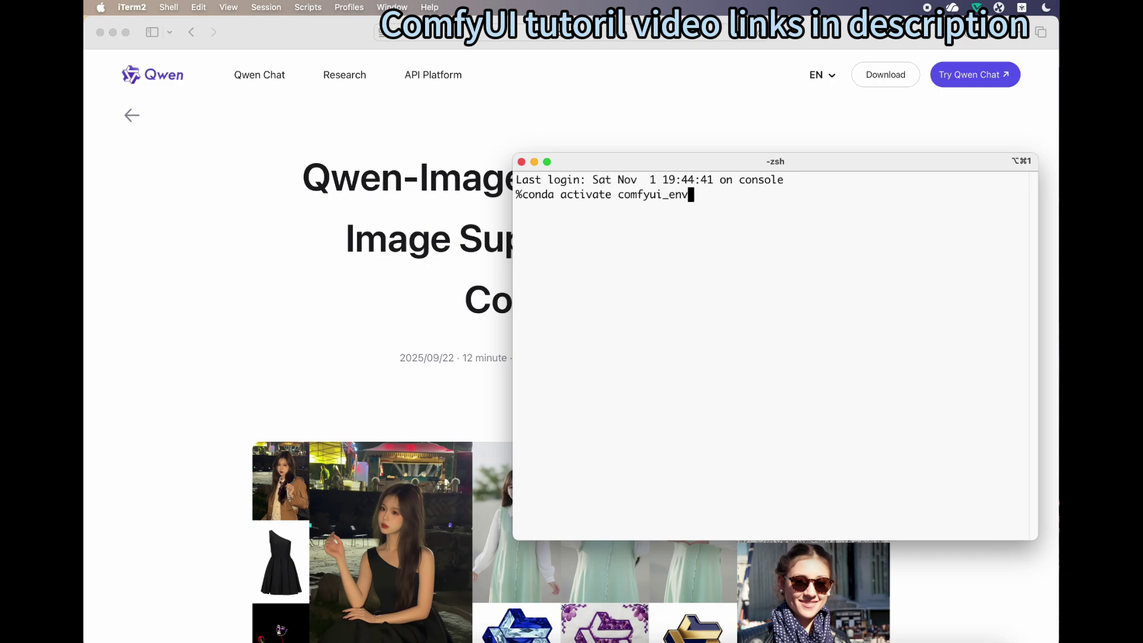
key(Return)
Enter the ComfyUI folder and git pull the latest code.
text(cd Comf)
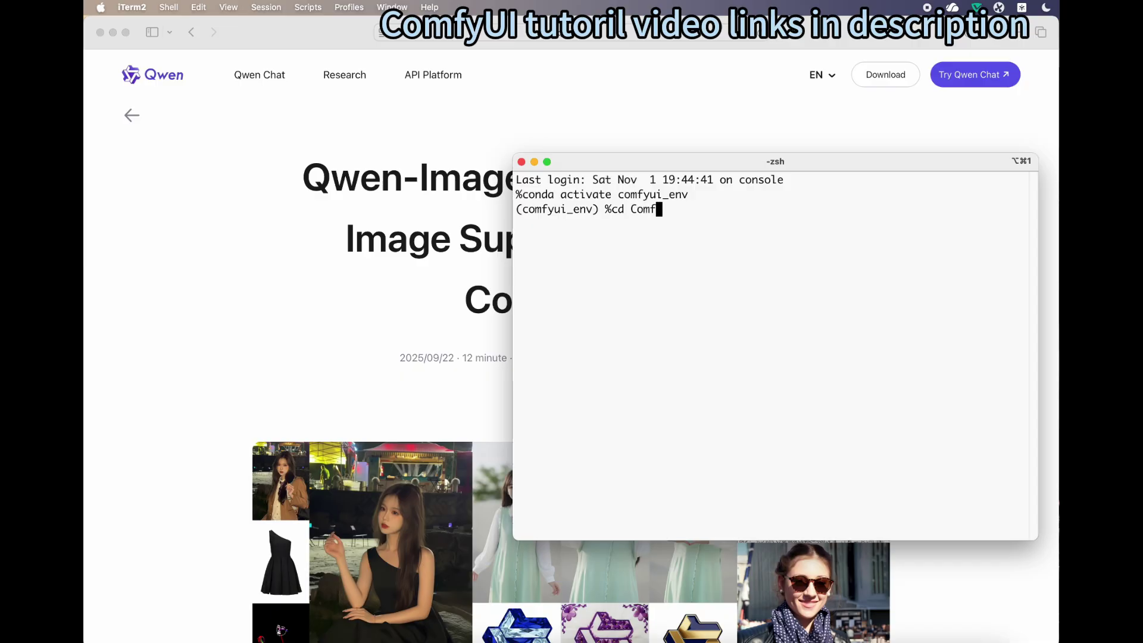
text(yUI)
key(Return)
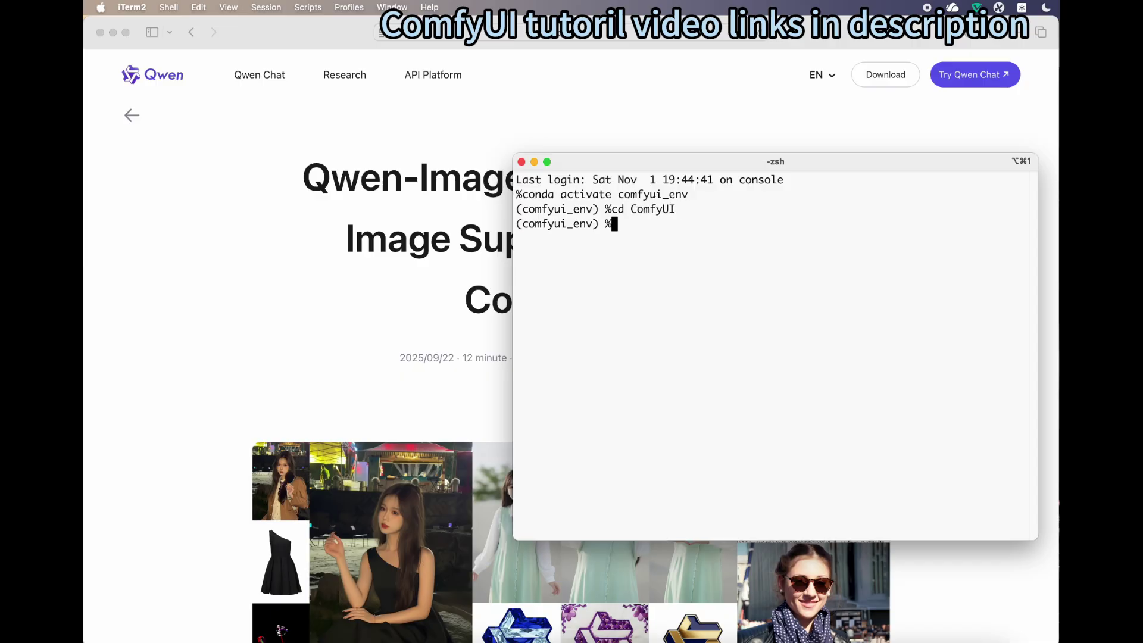
text(git pull)
key(Return)
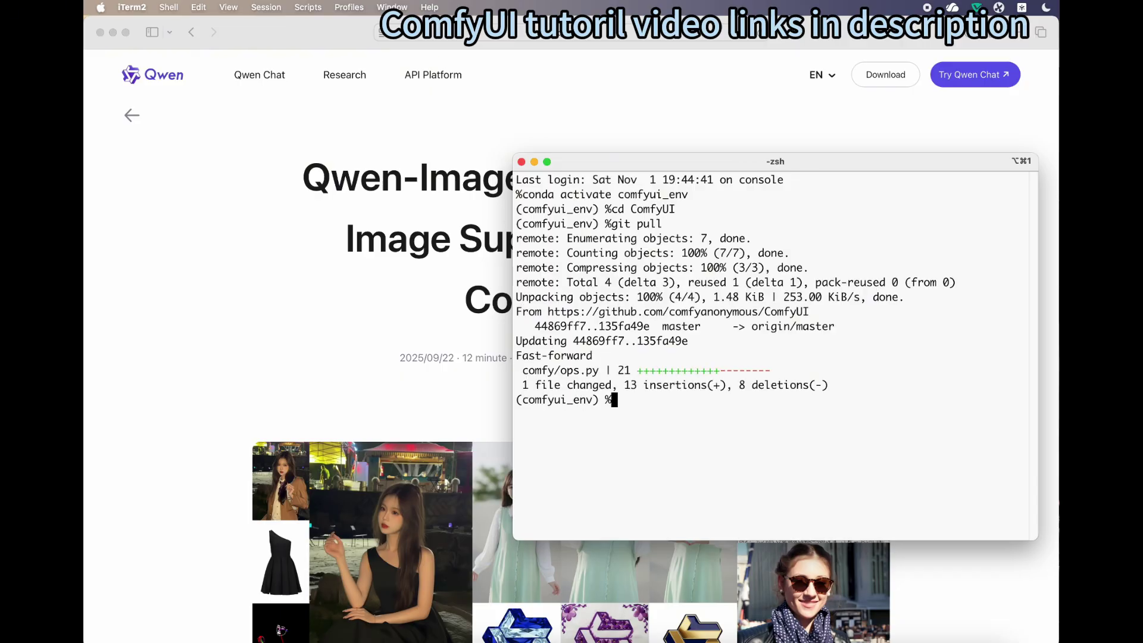
Run pip install -r requirements.txt, with larger terminal text and the window moved up-left.
text(pip install -r require)
key(Tab)
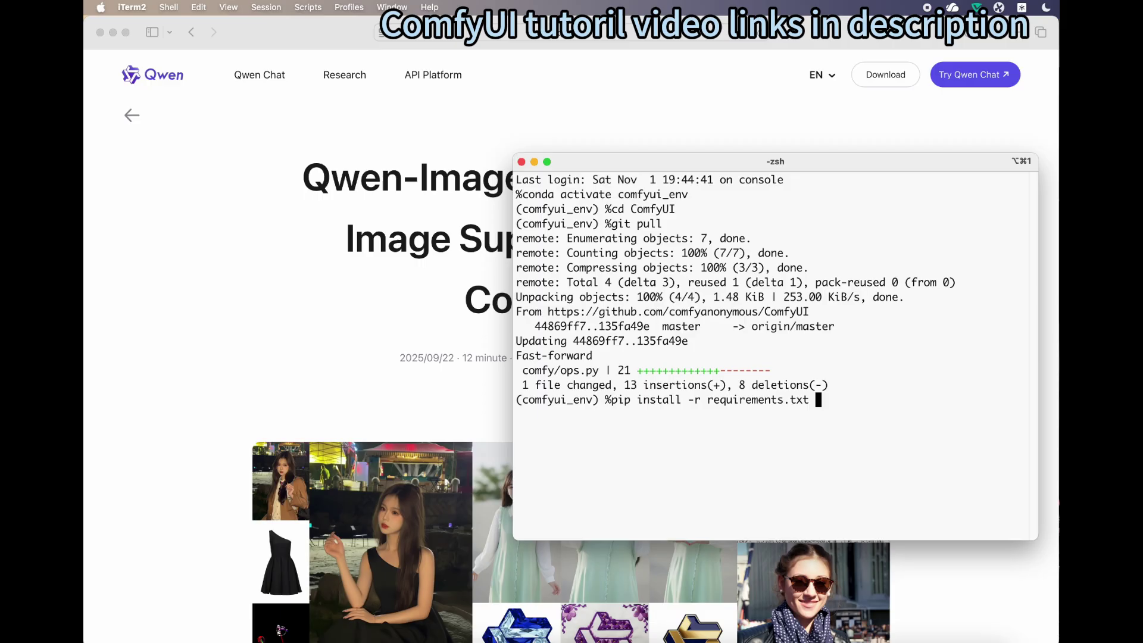
key(super+equal)
key(super+equal)
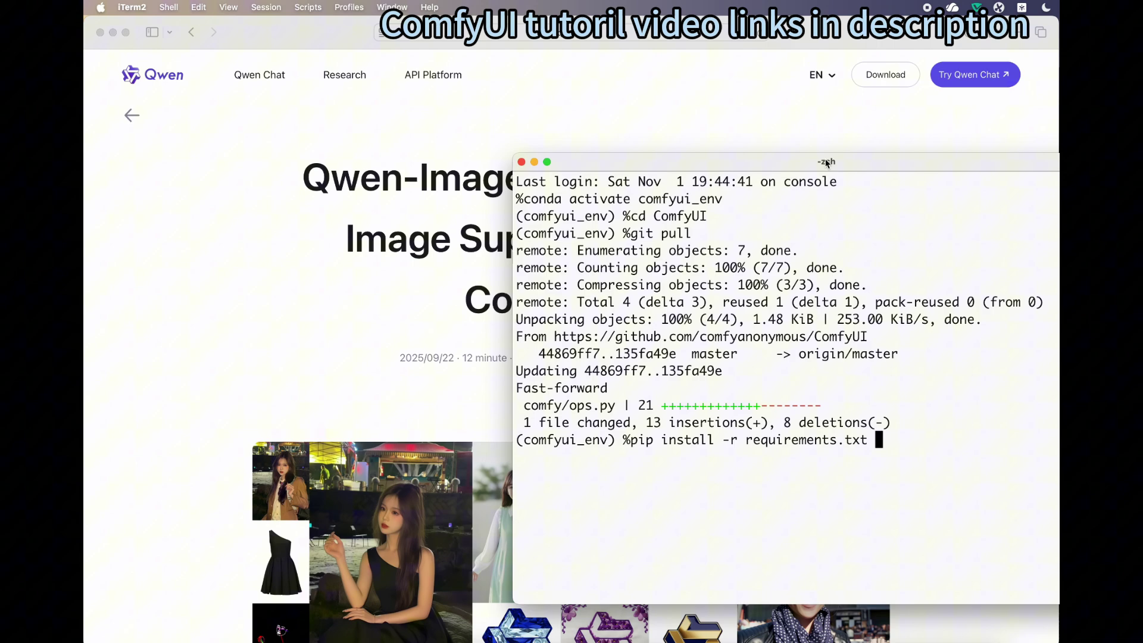
drag(826, 163, 673, 83)
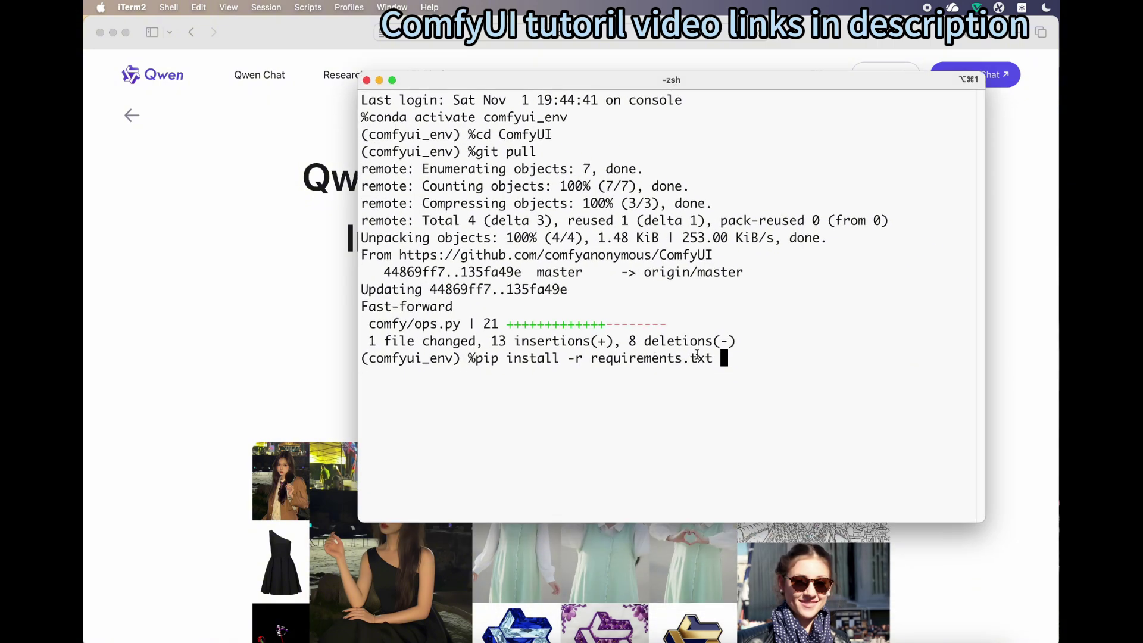
key(Return)
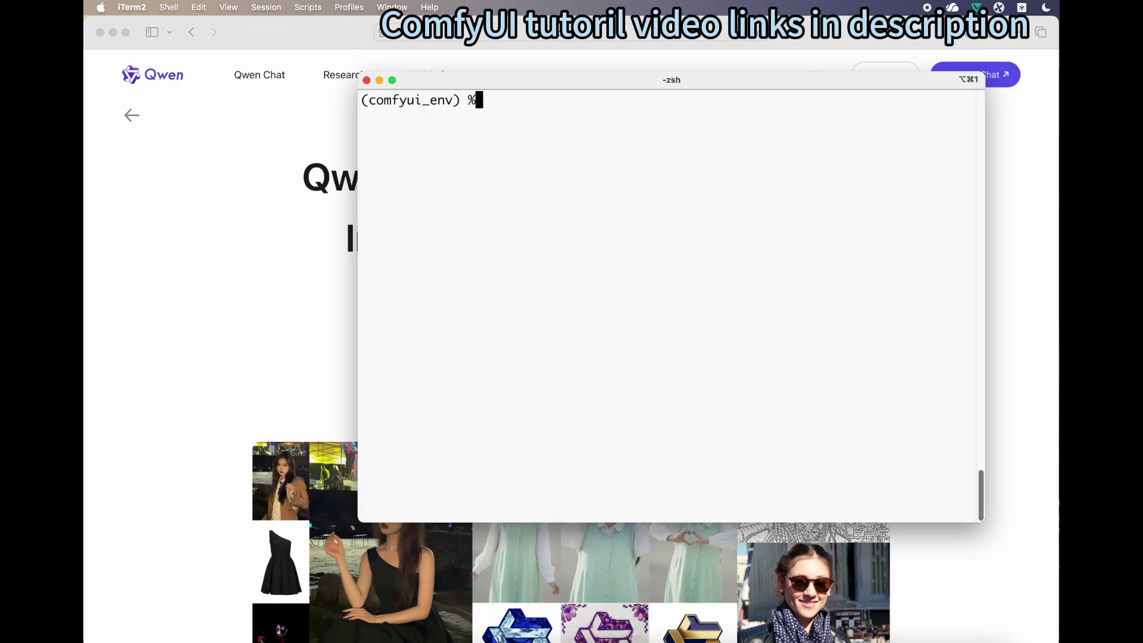
List the custom_nodes folder and highlight the ComfyUI-GGUF entry.
text(cd custom_nodes/)
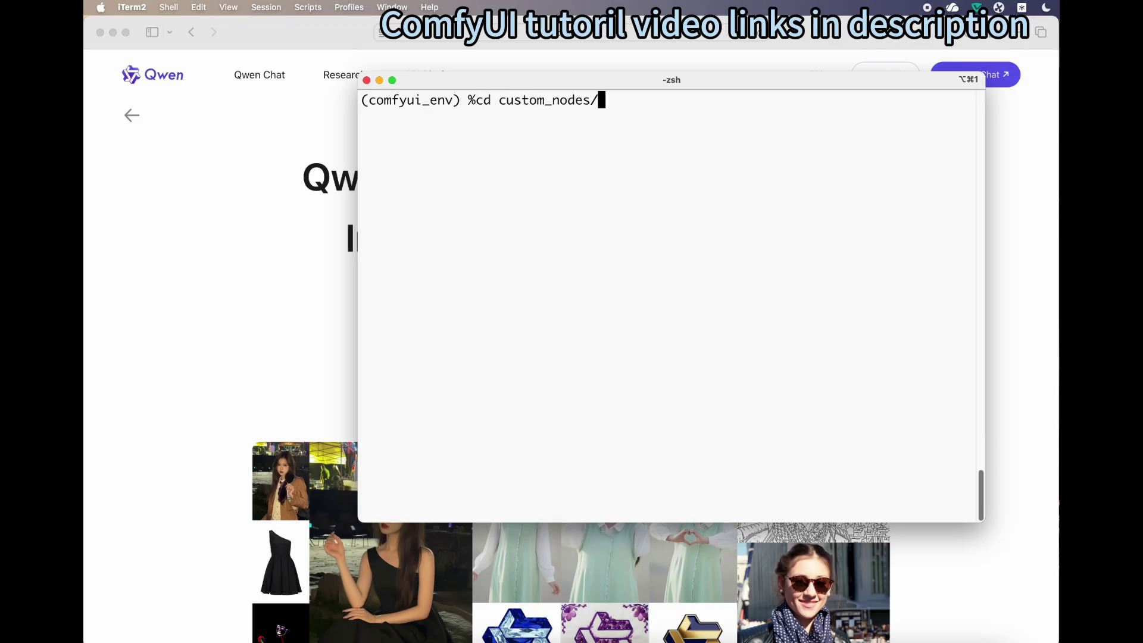
key(Return)
text(ls)
key(Return)
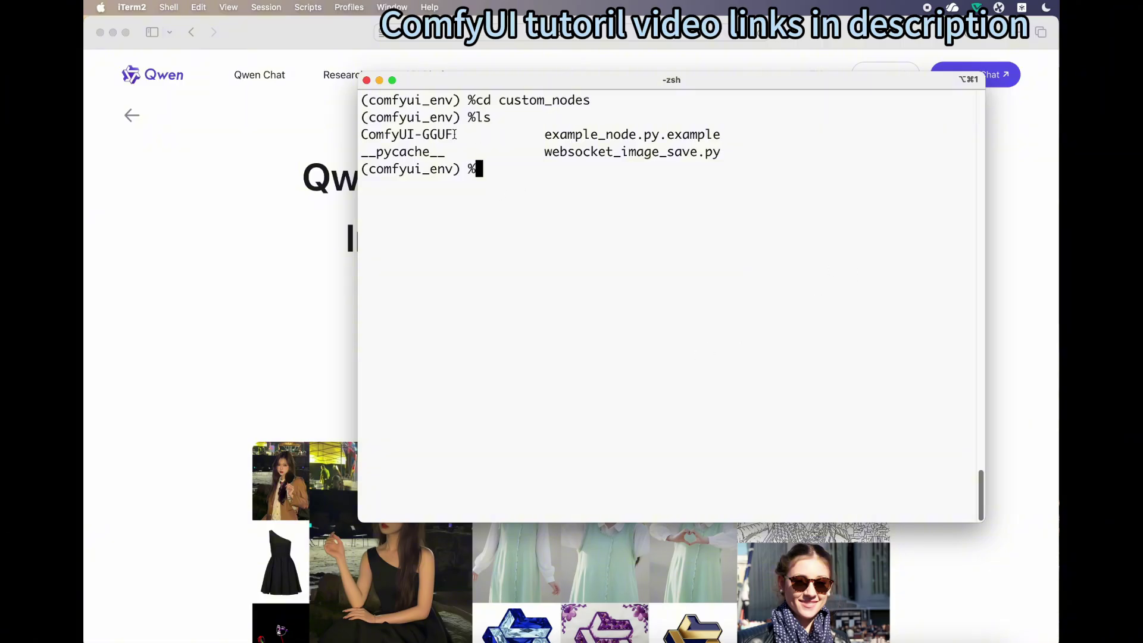
drag(453, 135, 364, 134)
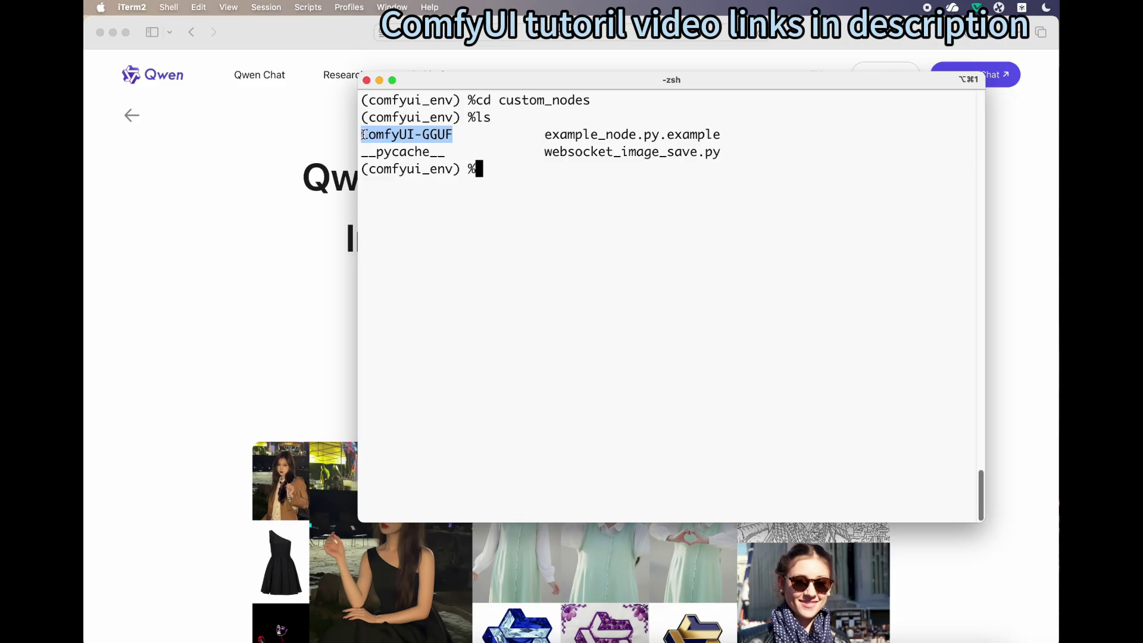
click(364, 134)
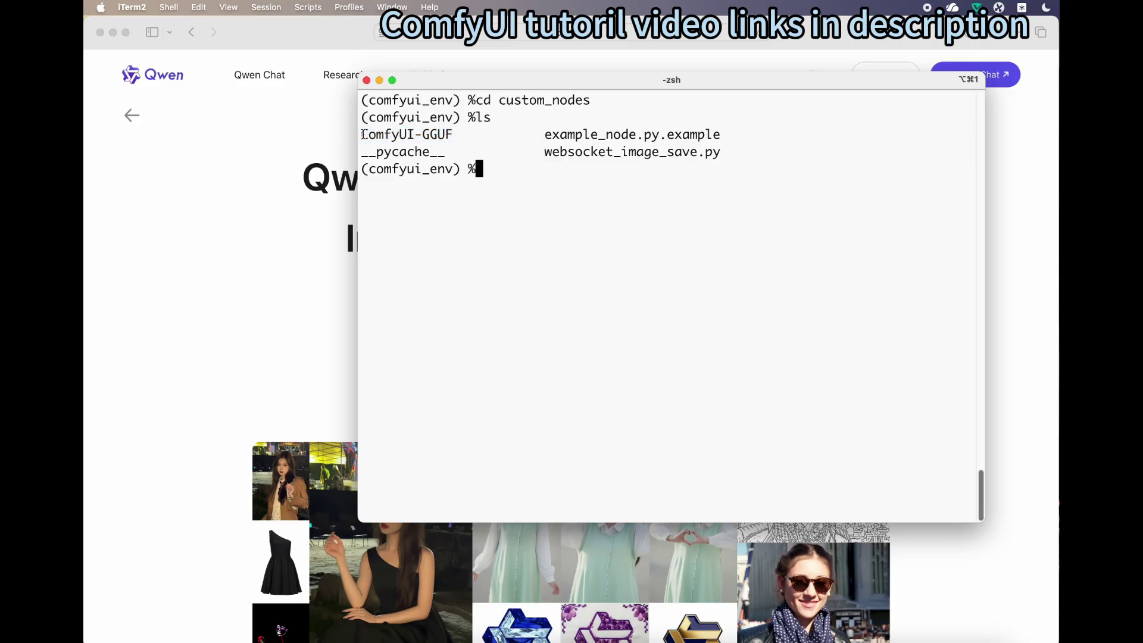
double_click(363, 135)
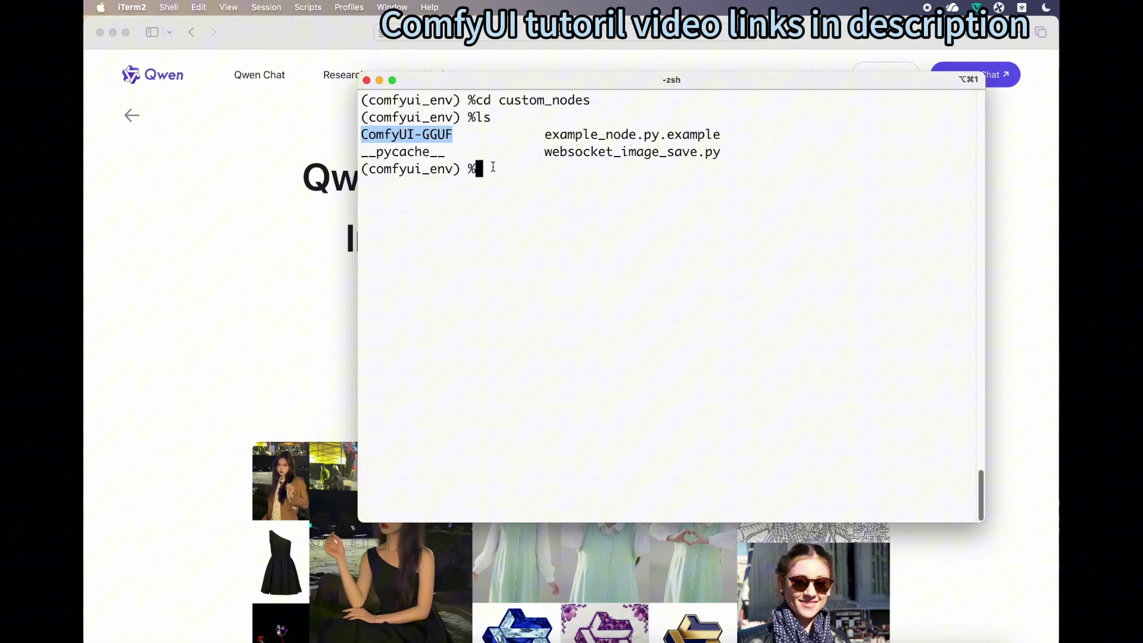
click(492, 167)
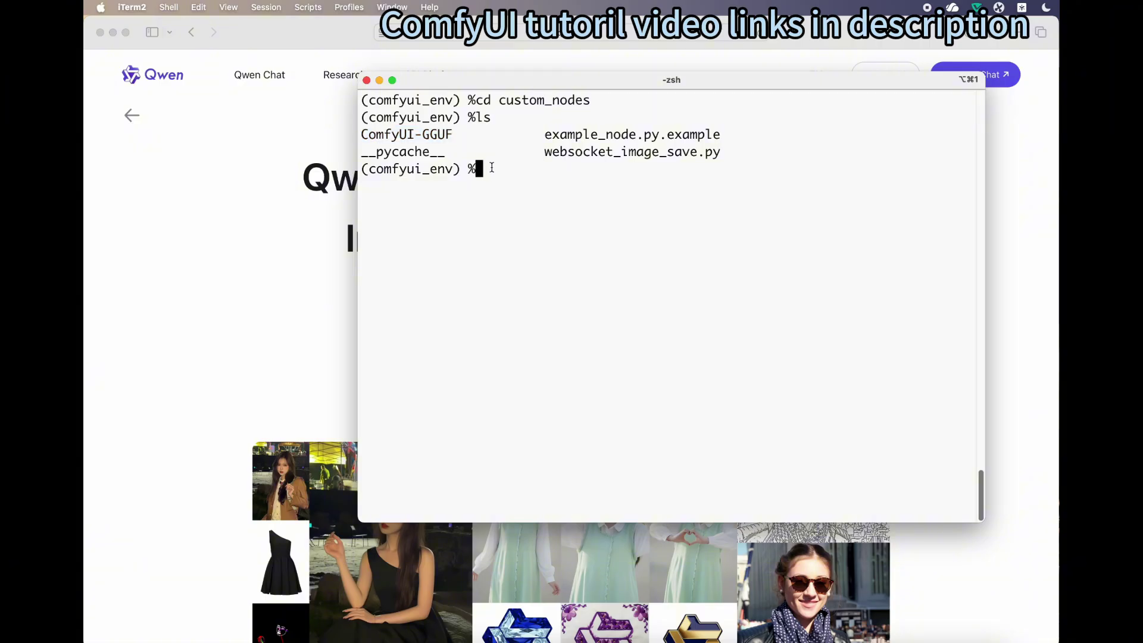
drag(361, 134, 454, 135)
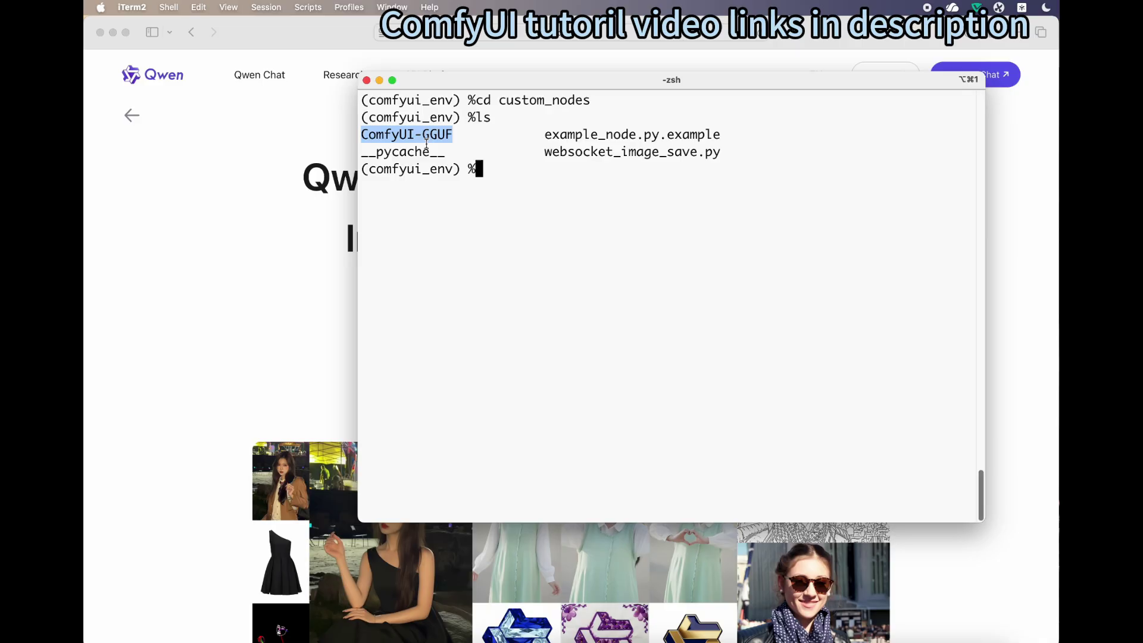
click(487, 169)
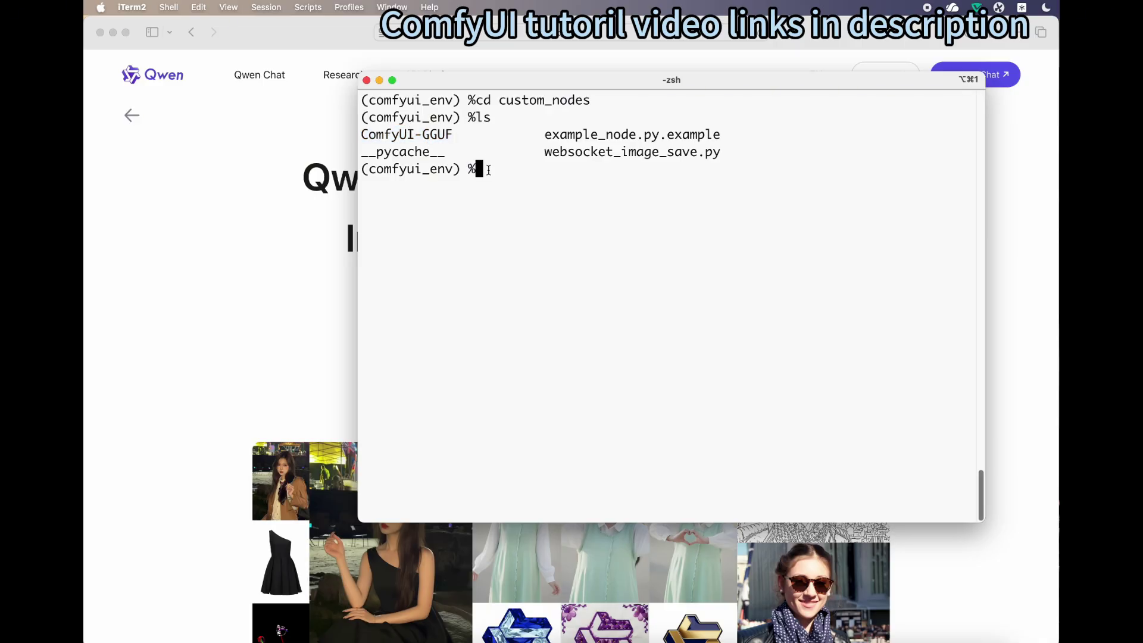
Return to the ComfyUI folder and begin typing the python command.
text(cd ..)
key(Return)
text(mk)
key(BackSpace)
key(BackSpace)
text(python )
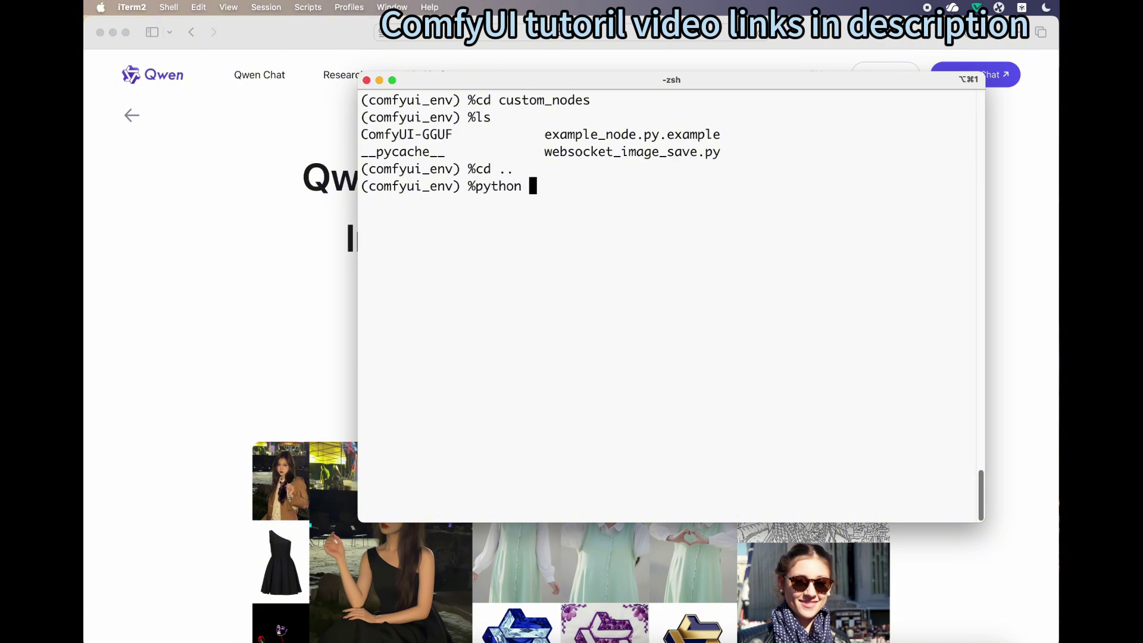
text(comfy)
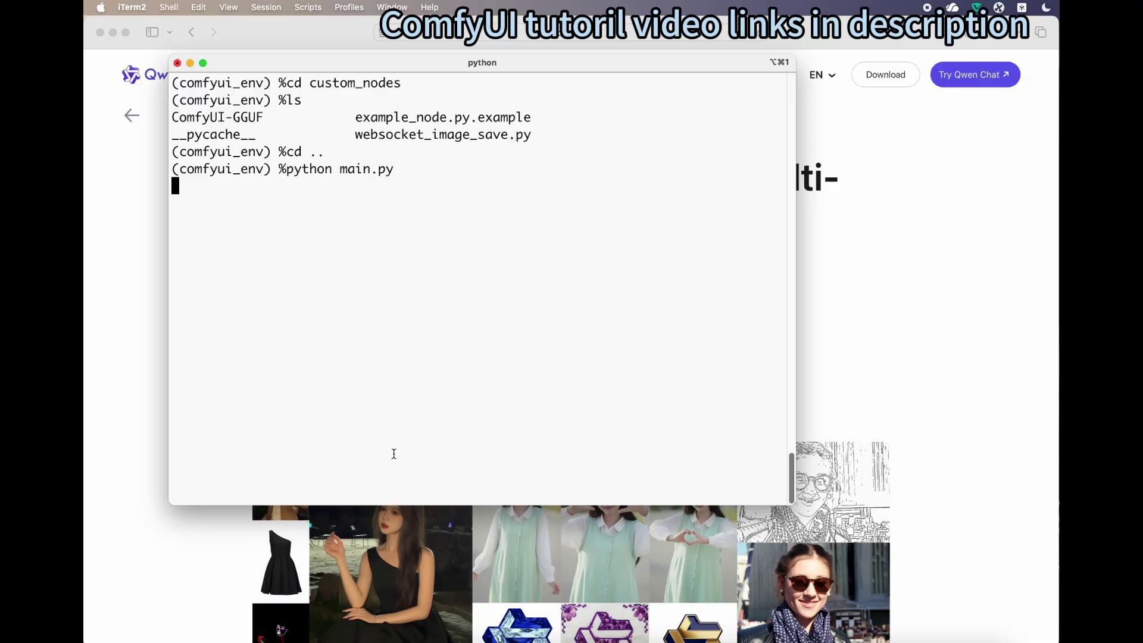
key(F4)
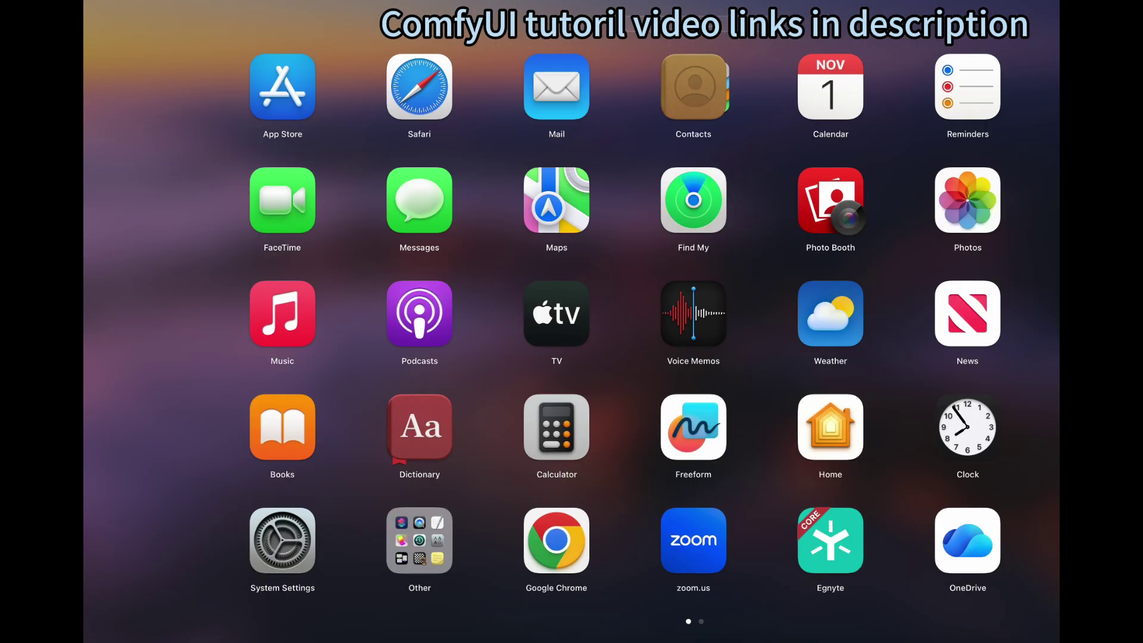
scroll(855, 490, right, 5)
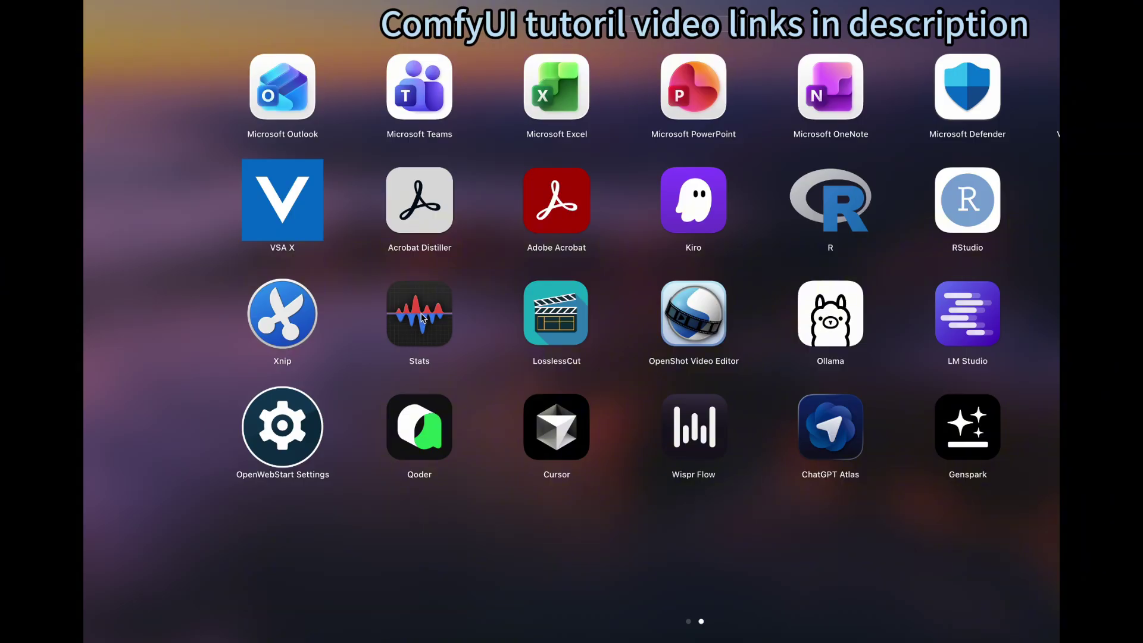
click(420, 315)
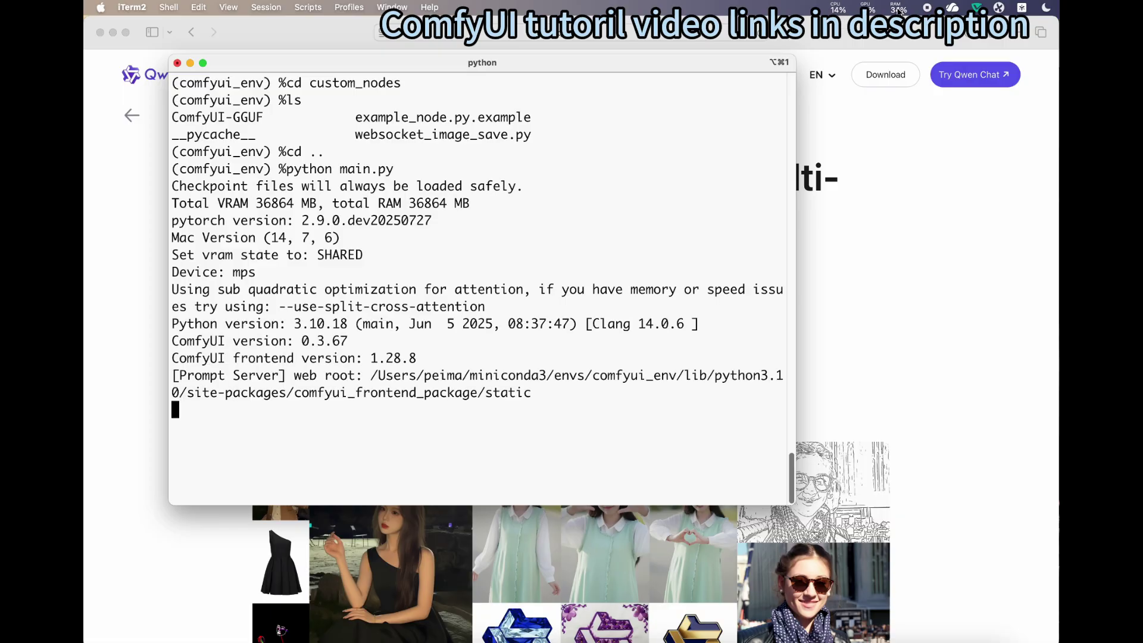
click(899, 9)
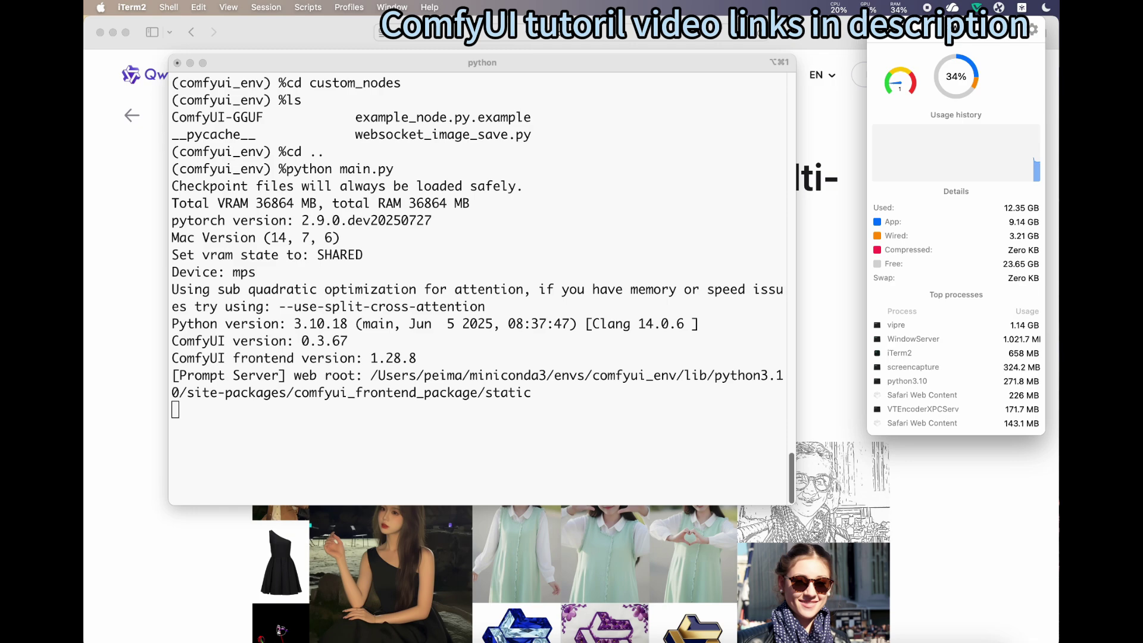
click(867, 8)
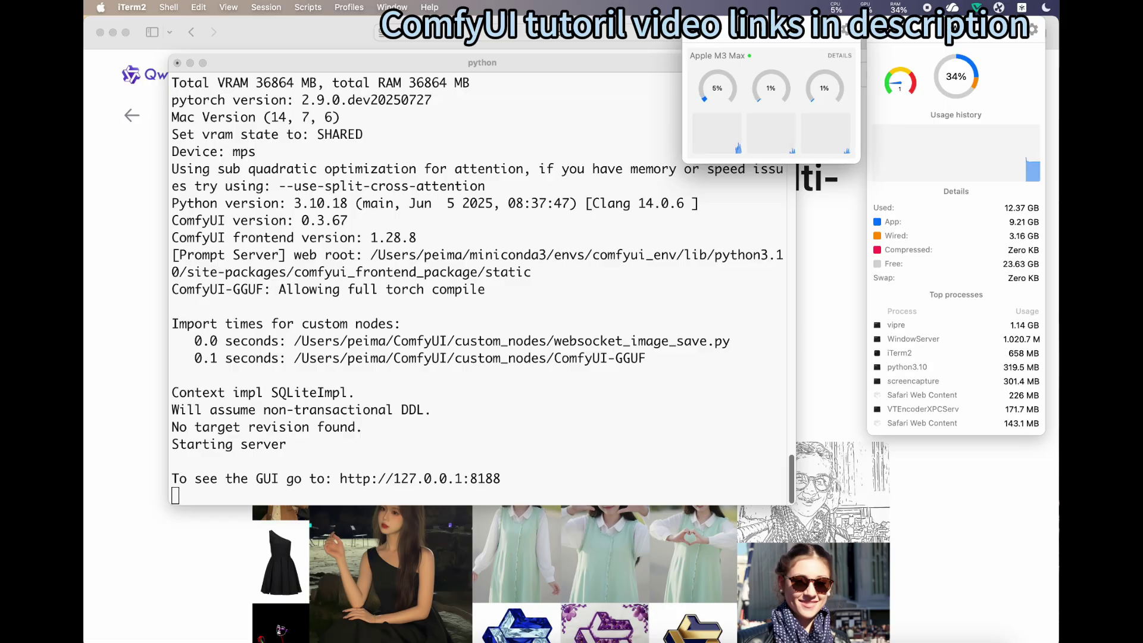
click(360, 480)
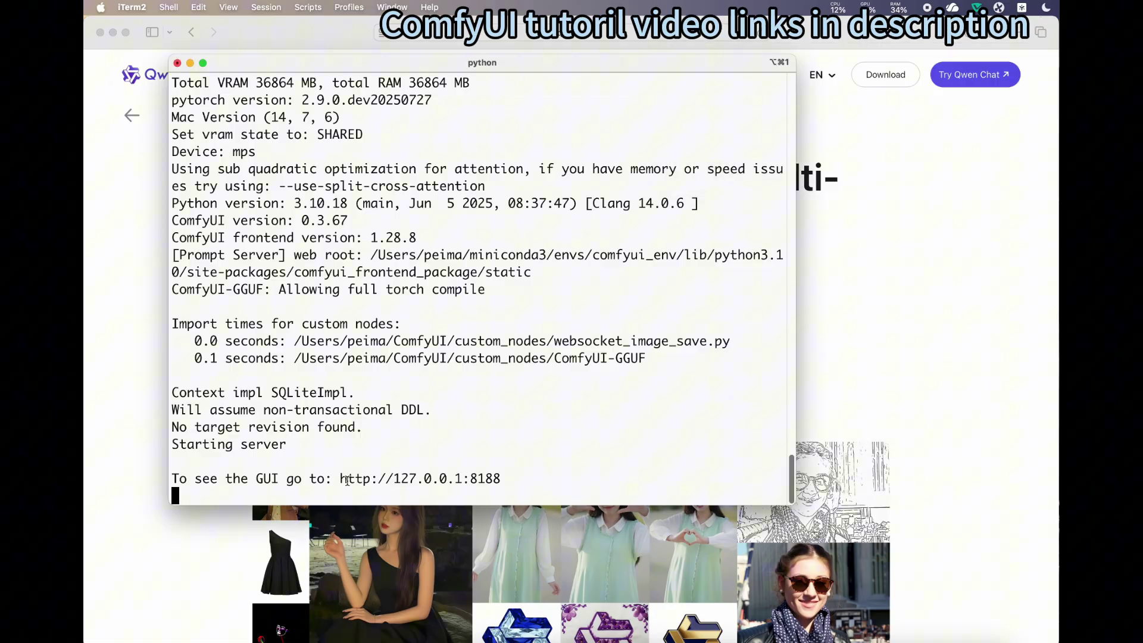
drag(343, 479, 504, 471)
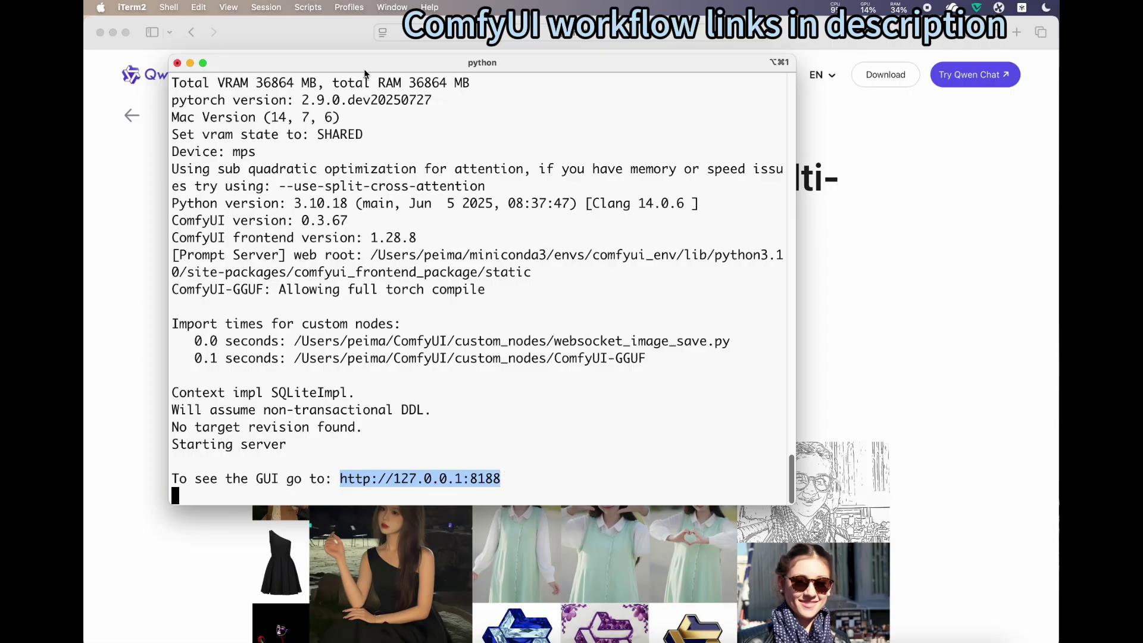
Move the terminal window aside to the right.
drag(386, 60, 1140, 89)
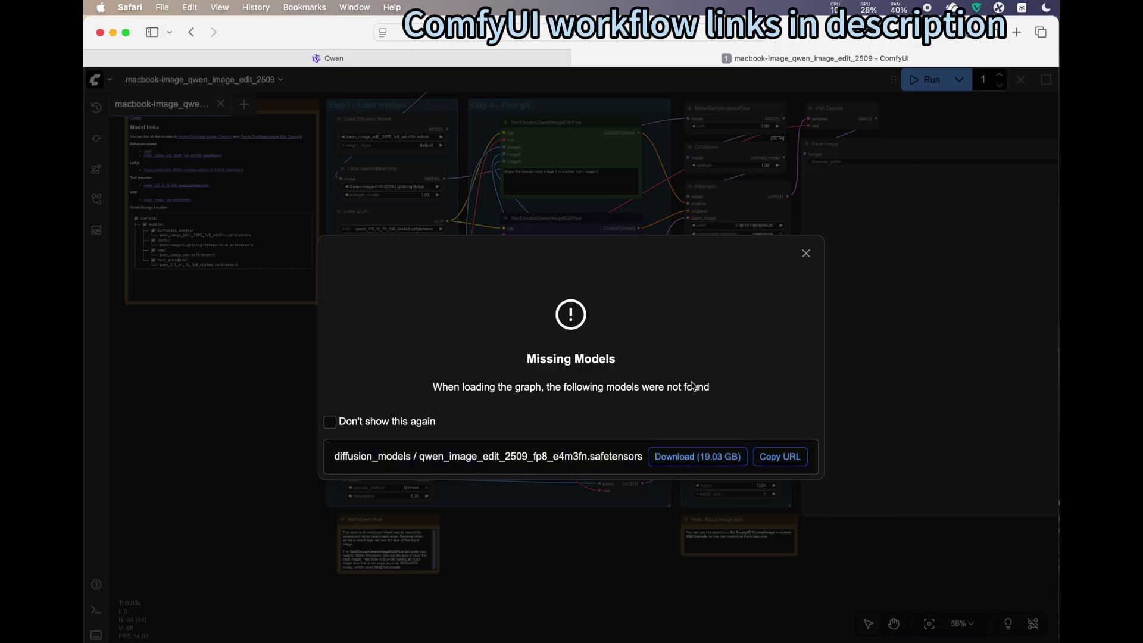
Dismiss the missing-models warning and move Unet Loader (GGUF) and Load Diffusion Model above Step1.
click(806, 253)
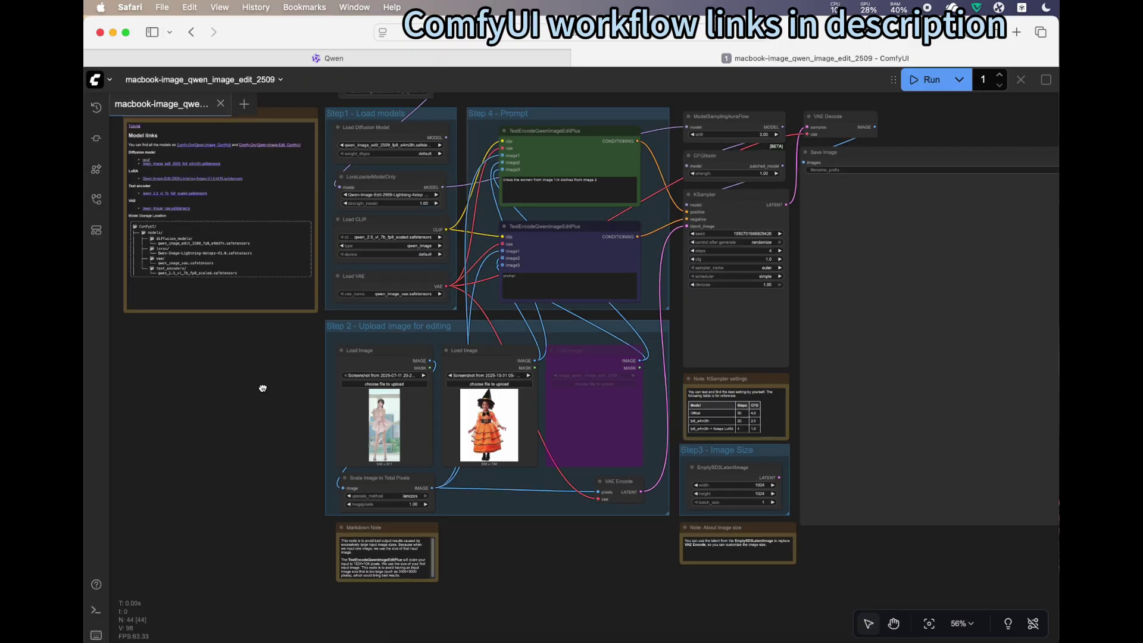
scroll(480, 212, up, 5)
scroll(480, 212, up, 5)
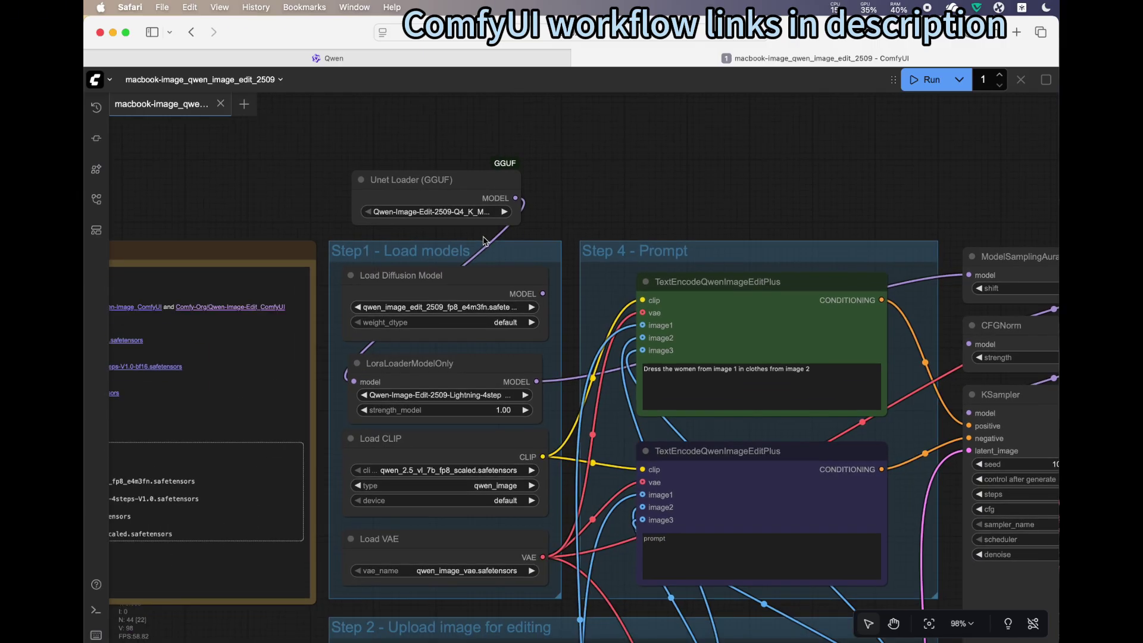
drag(456, 187, 429, 145)
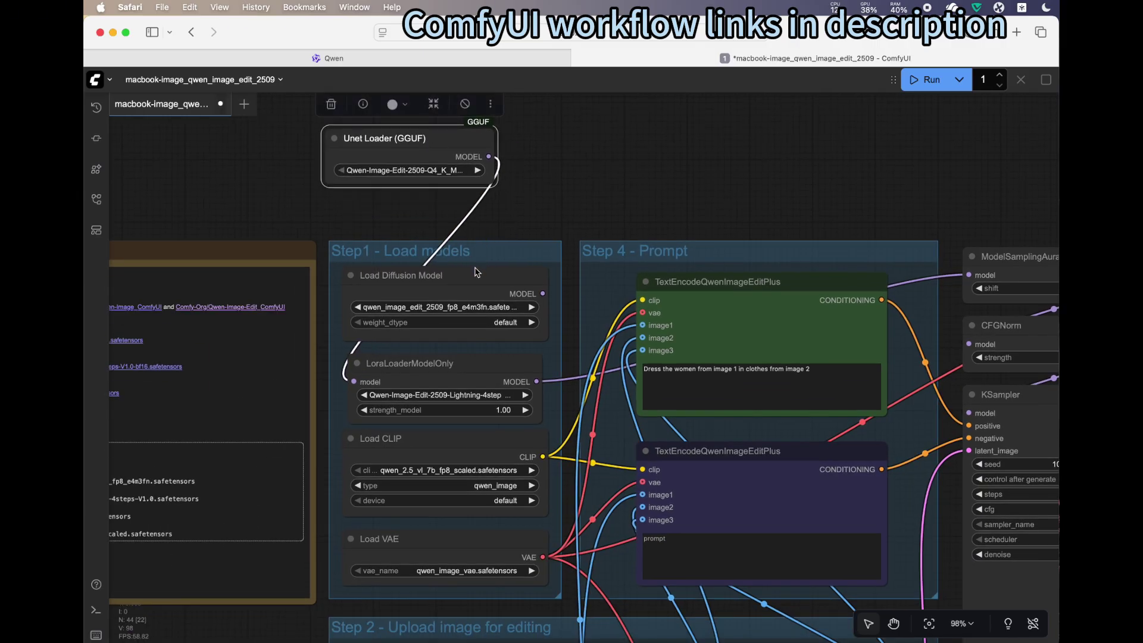
drag(448, 274, 408, 220)
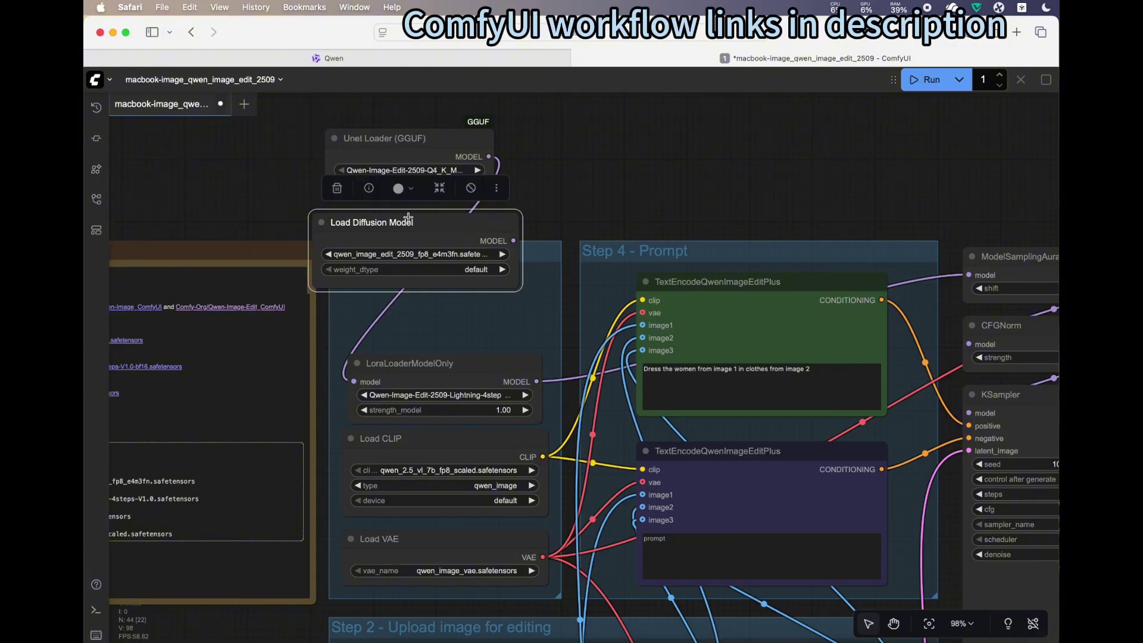
Wire Unet Loader (GGUF) MODEL output into LoraLoaderModelOnly's model input.
drag(513, 241, 353, 382)
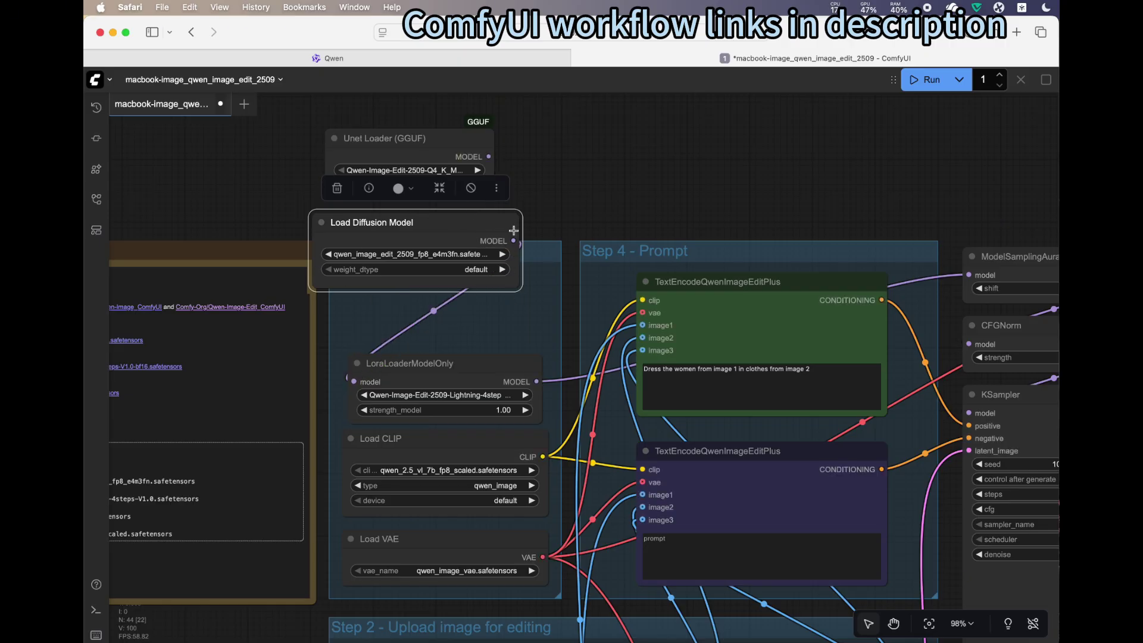
drag(489, 153, 479, 147)
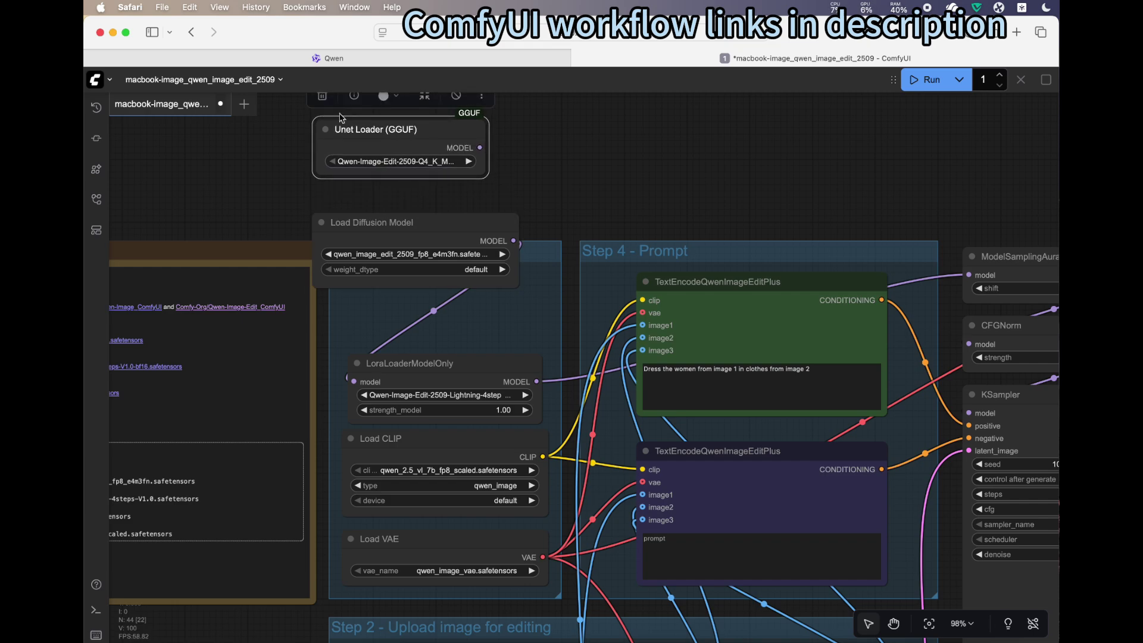
drag(424, 142, 354, 381)
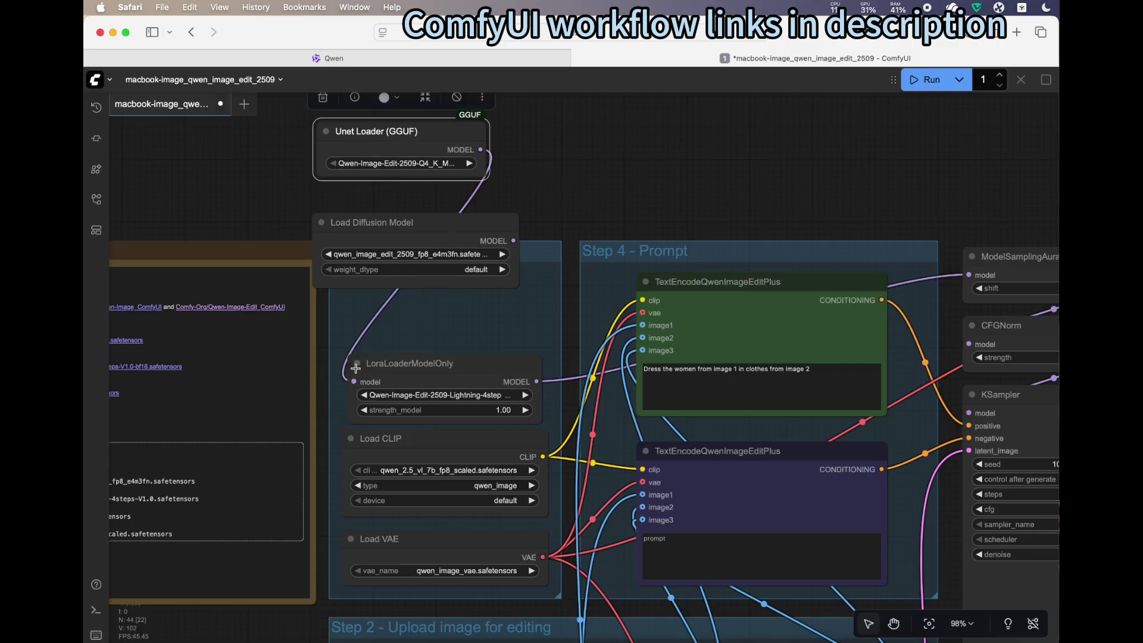
mouse_move(452, 224)
mouse_down()
mouse_move(429, 262)
mouse_move(460, 234)
mouse_up()
click(572, 217)
scroll(589, 131, down, 5)
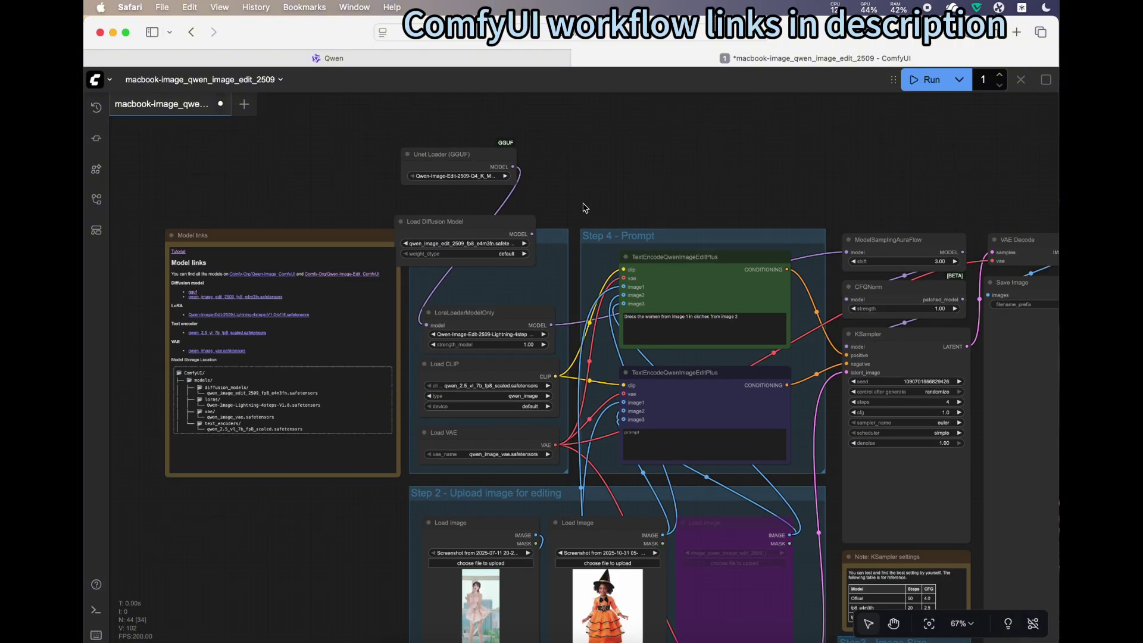
drag(610, 154, 638, 129)
scroll(245, 238, up, 6)
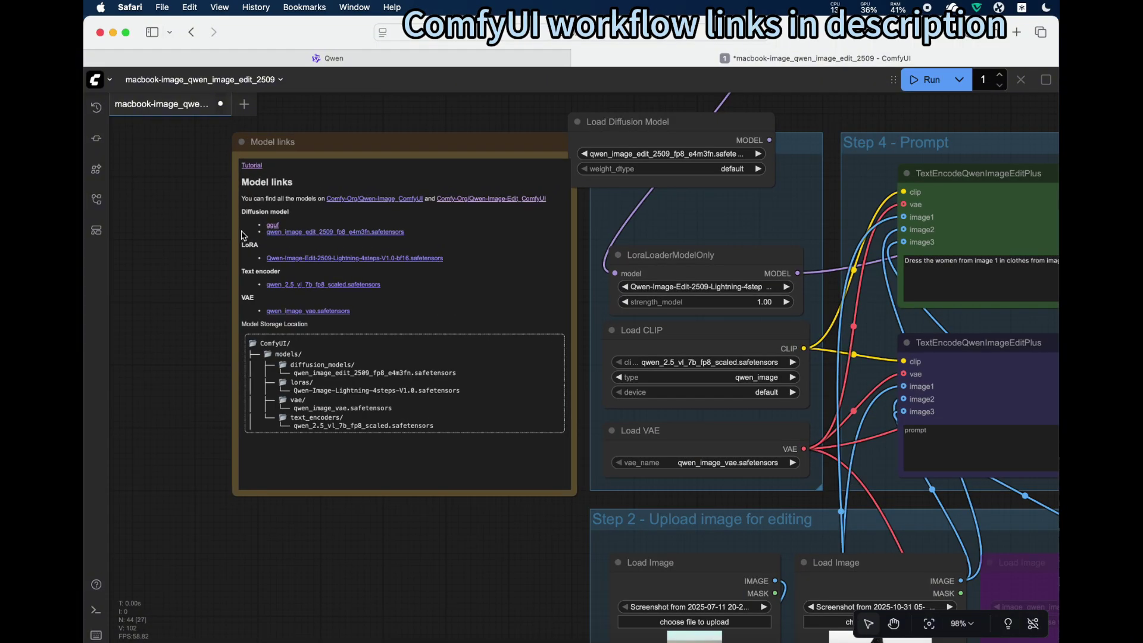
drag(220, 188, 217, 222)
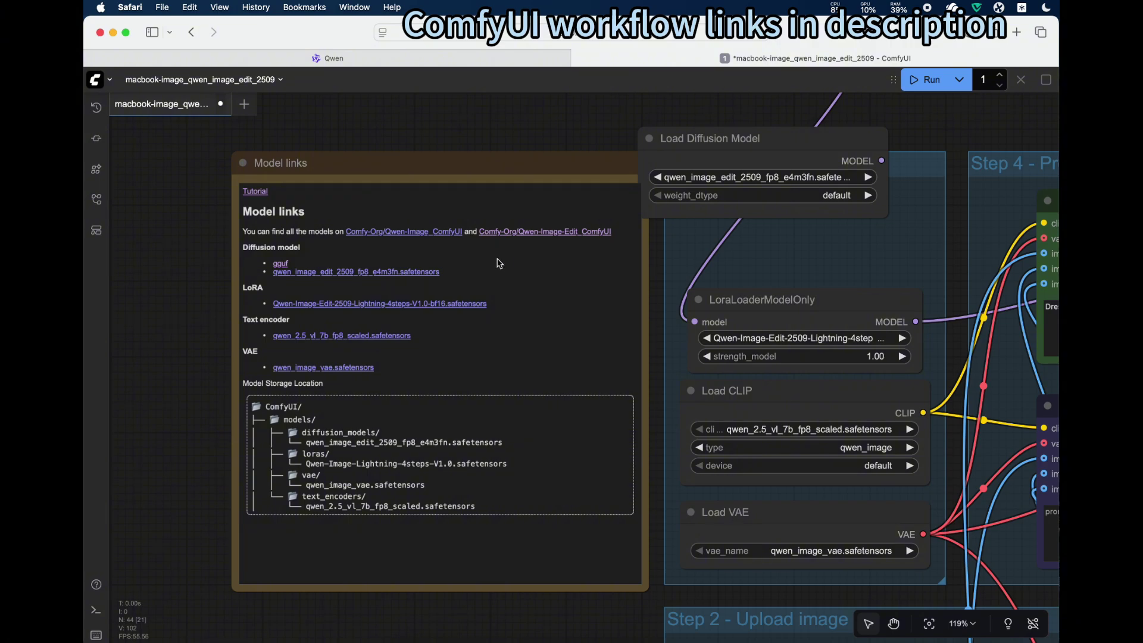
scroll(174, 306, down, 5)
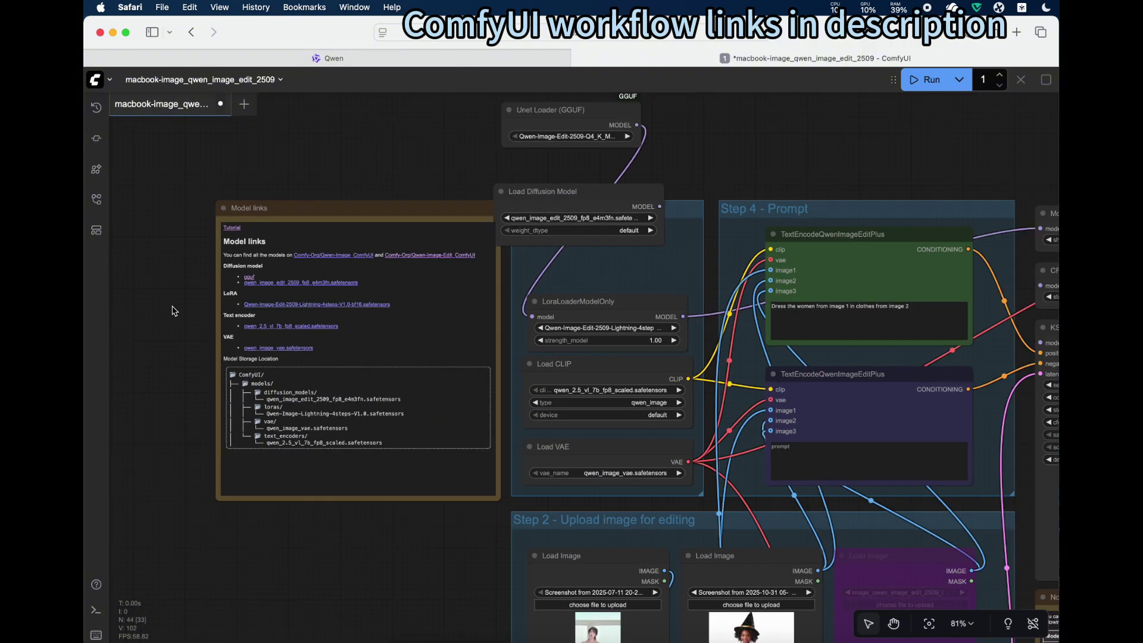
scroll(185, 322, up, 10)
scroll(196, 337, down, 4)
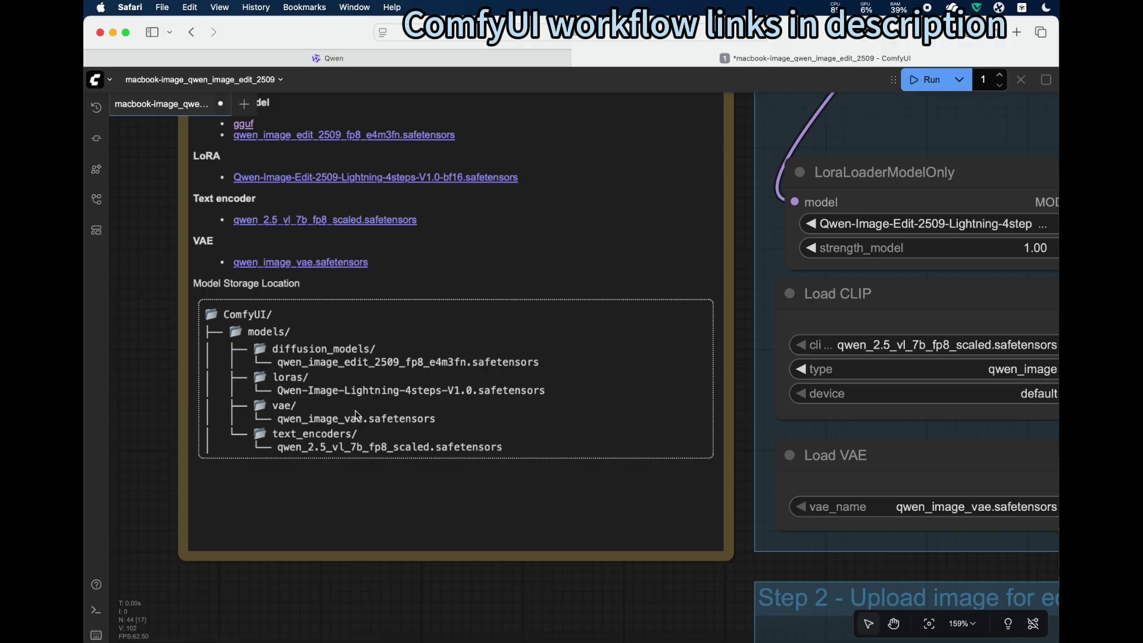
key(.)
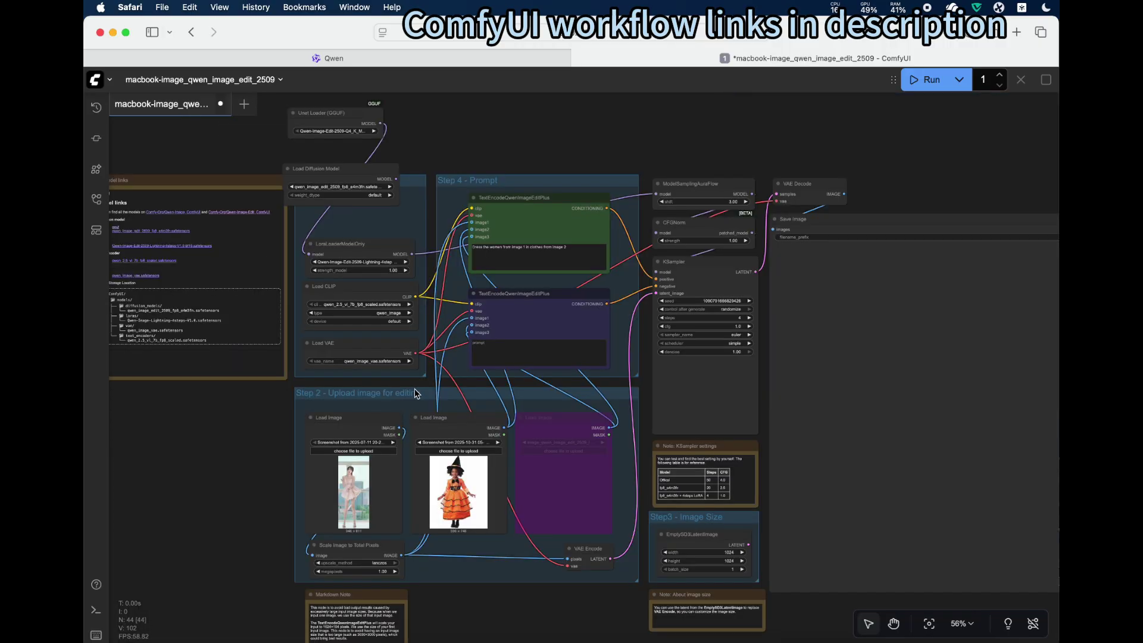
scroll(415, 392, up, 5)
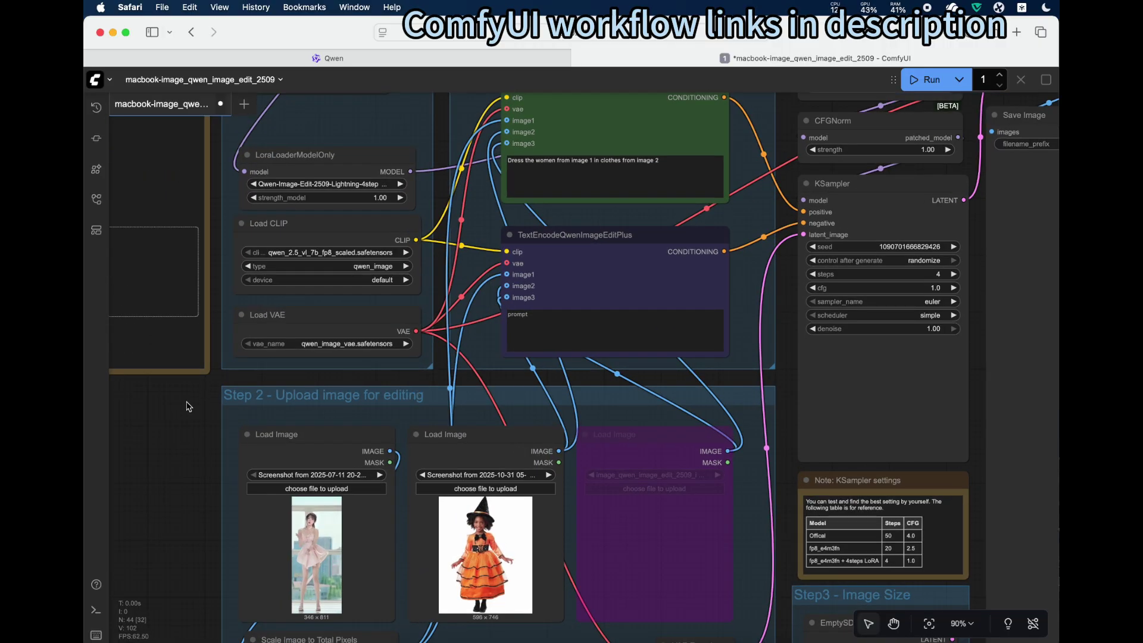
scroll(188, 406, down, 4)
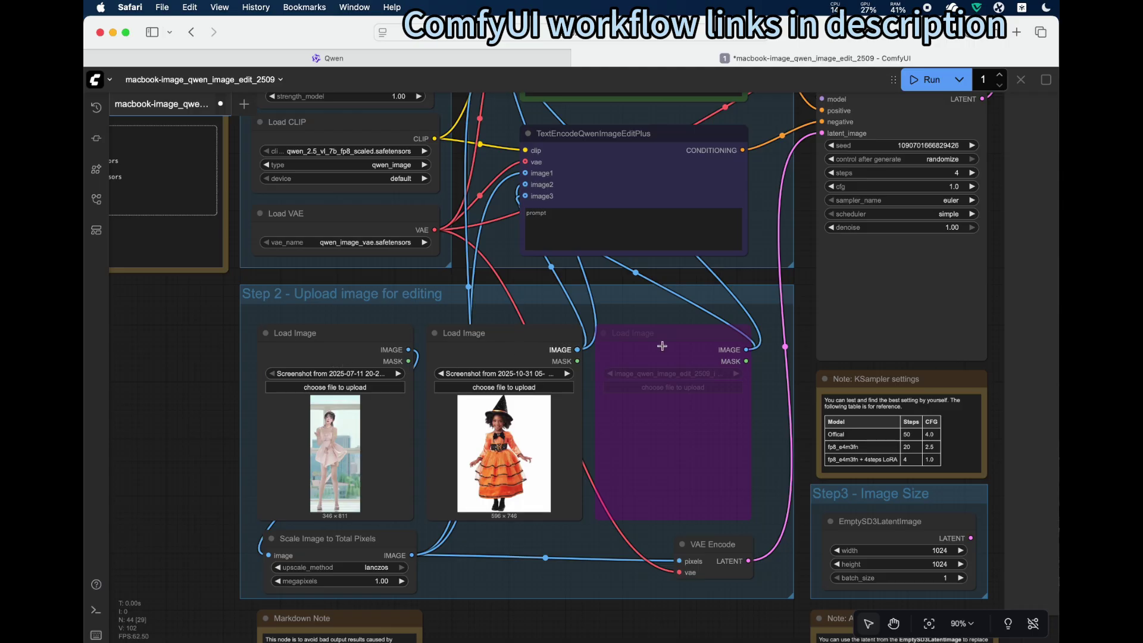
click(504, 336)
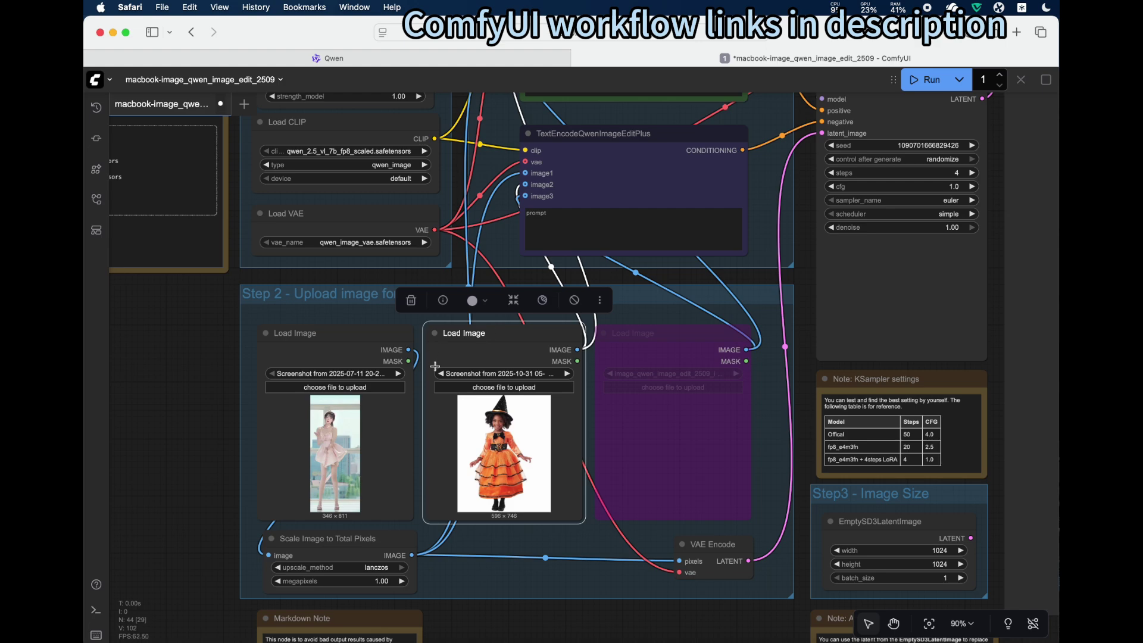
right_click(497, 336)
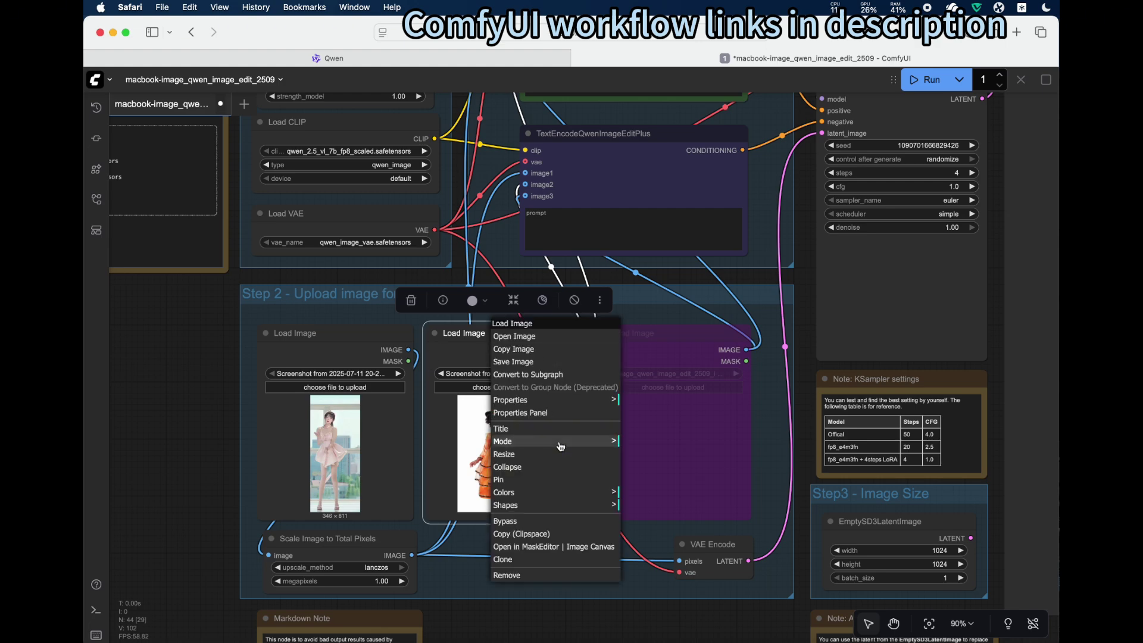
click(516, 526)
click(320, 336)
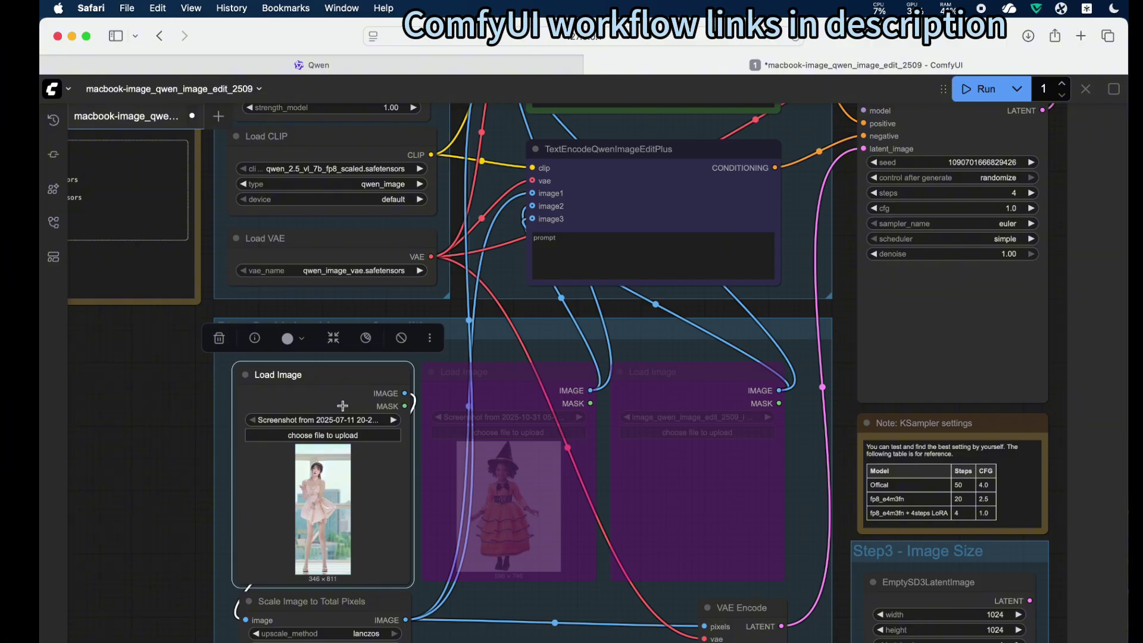
drag(185, 384, 168, 402)
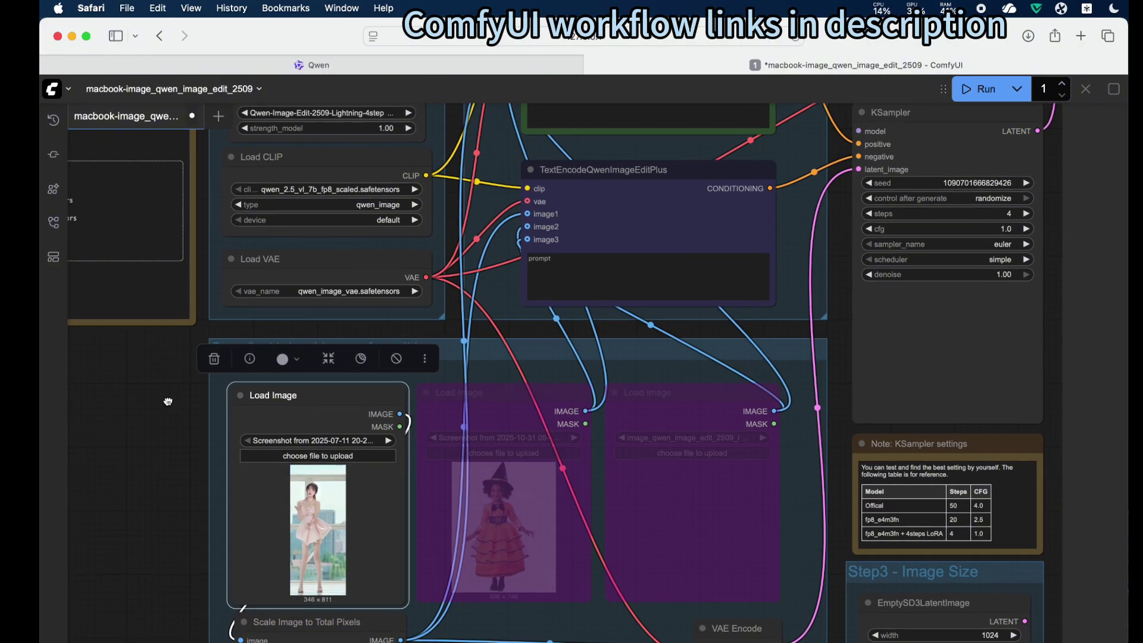
Upload fennec_girl_flowers.png into the first Load Image node and pan to the prompt nodes.
scroll(328, 435, up, 3)
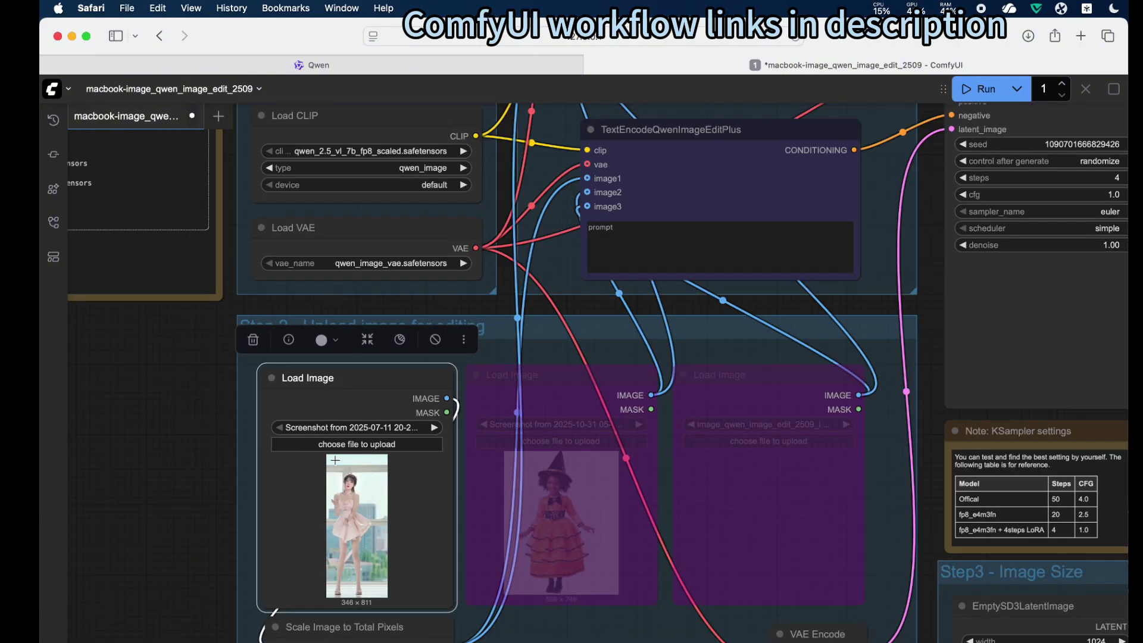
click(366, 448)
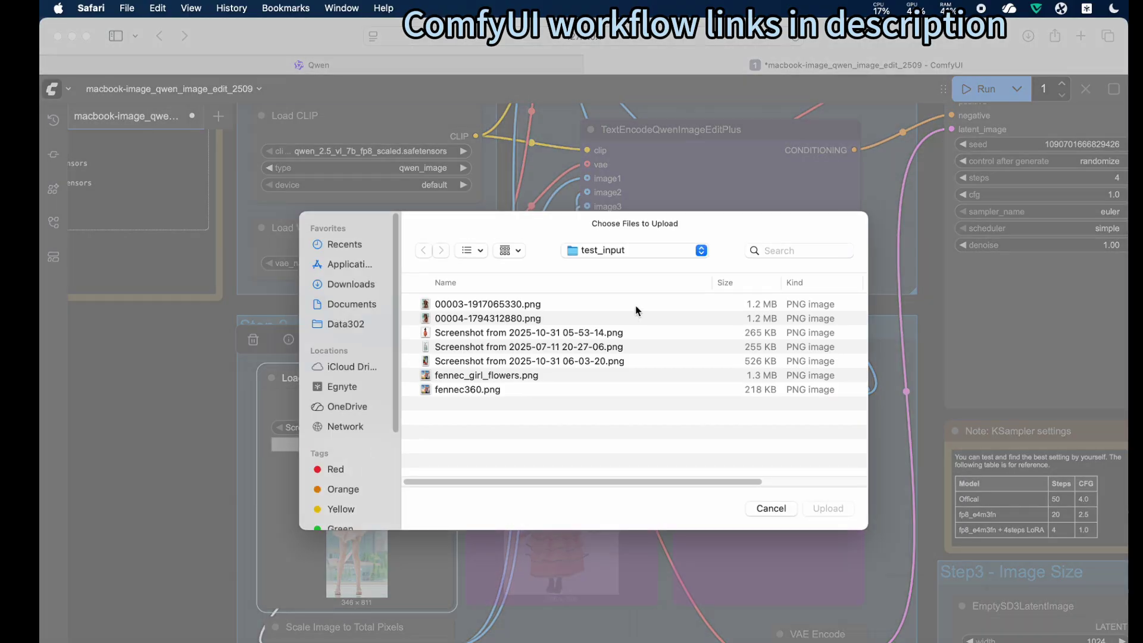
click(480, 380)
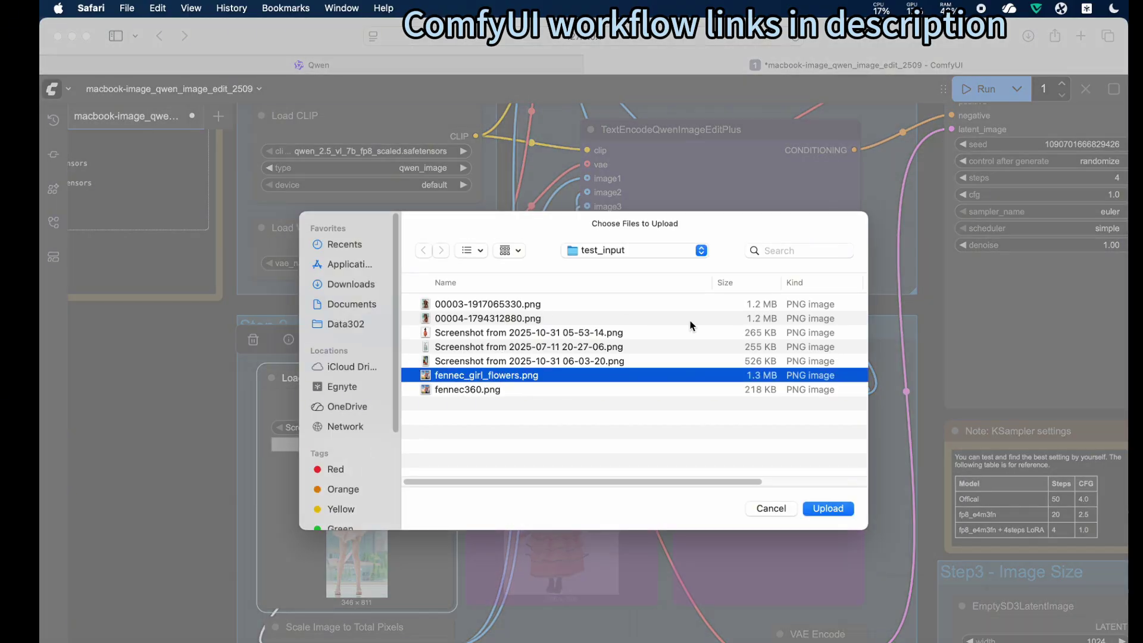
click(828, 508)
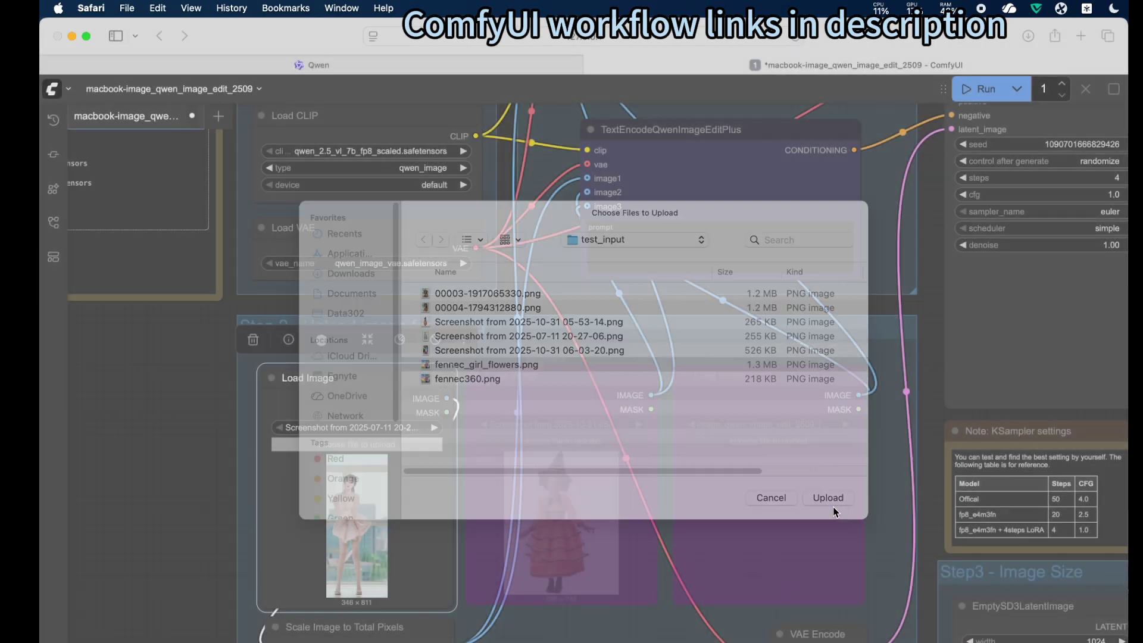
scroll(164, 523, up, 2)
scroll(218, 455, up, 3)
drag(218, 455, 41, 423)
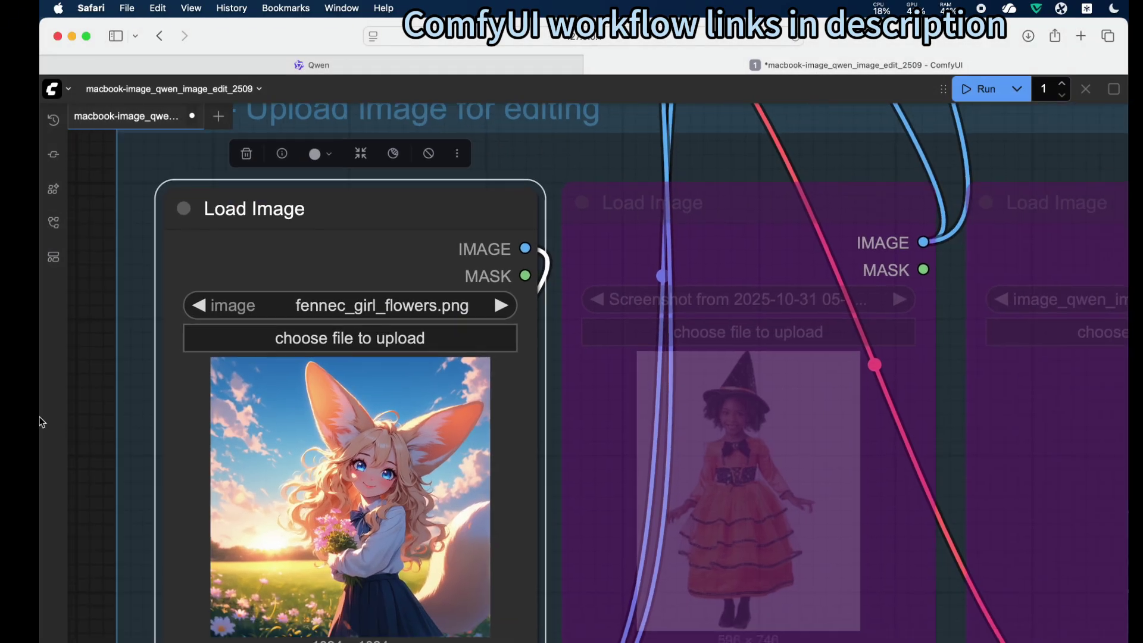
scroll(390, 543, down, 1)
scroll(305, 497, up, 3)
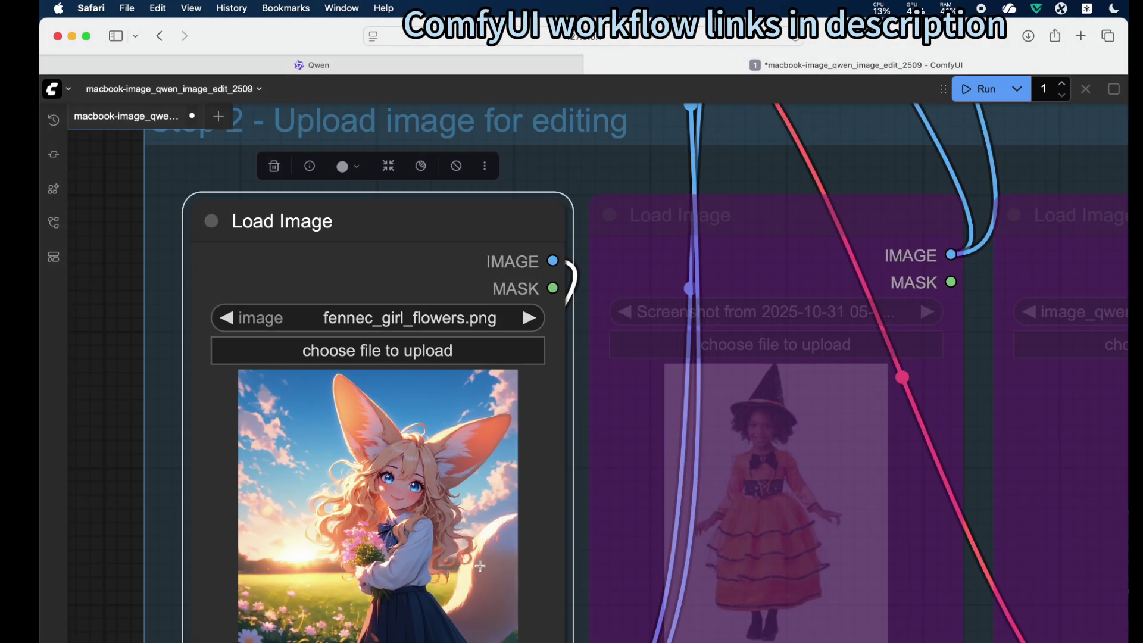
scroll(480, 565, down, 5)
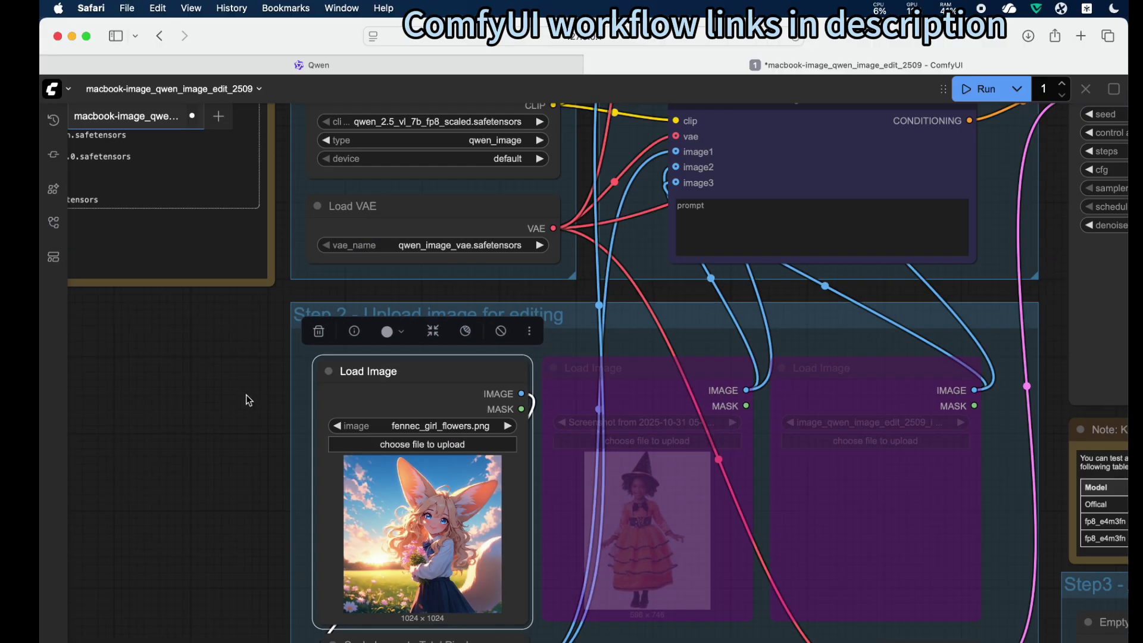
drag(216, 369, 142, 497)
Set the TextEncodeQwenImageEditPlus prompt text to 'change the sky color to red'.
scroll(129, 465, down, 2)
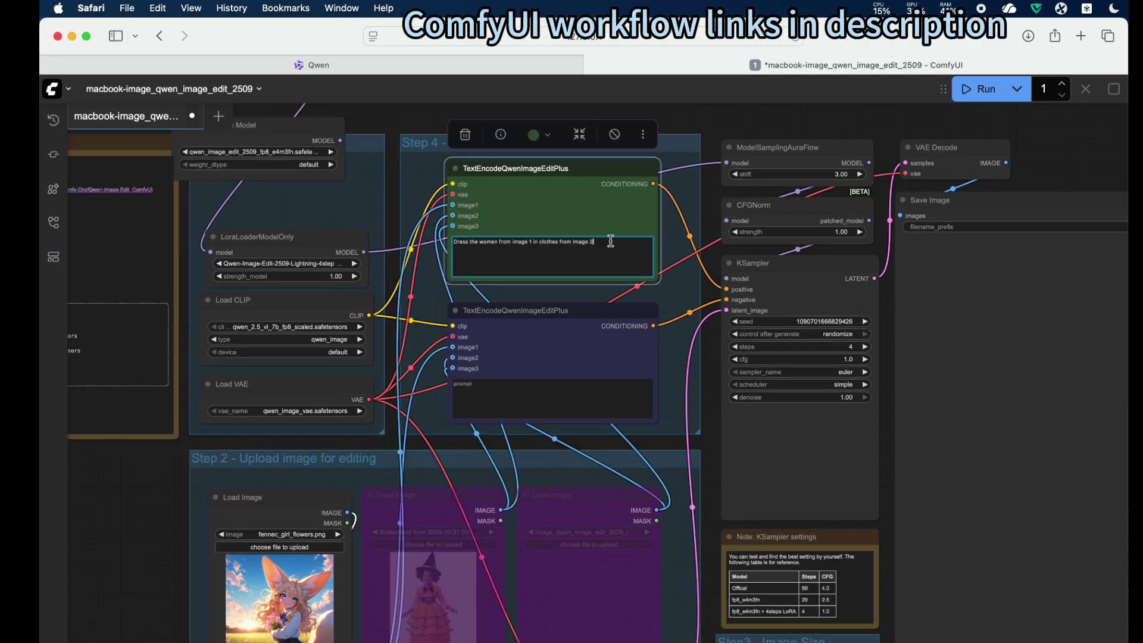
click(604, 245)
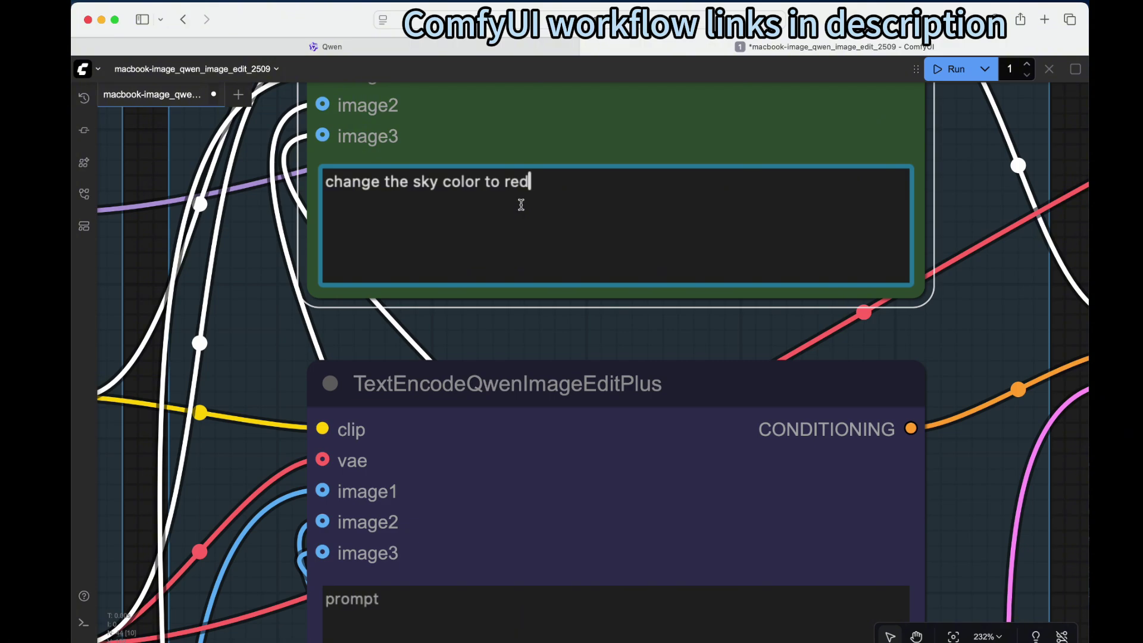
scroll(478, 213, down, 4)
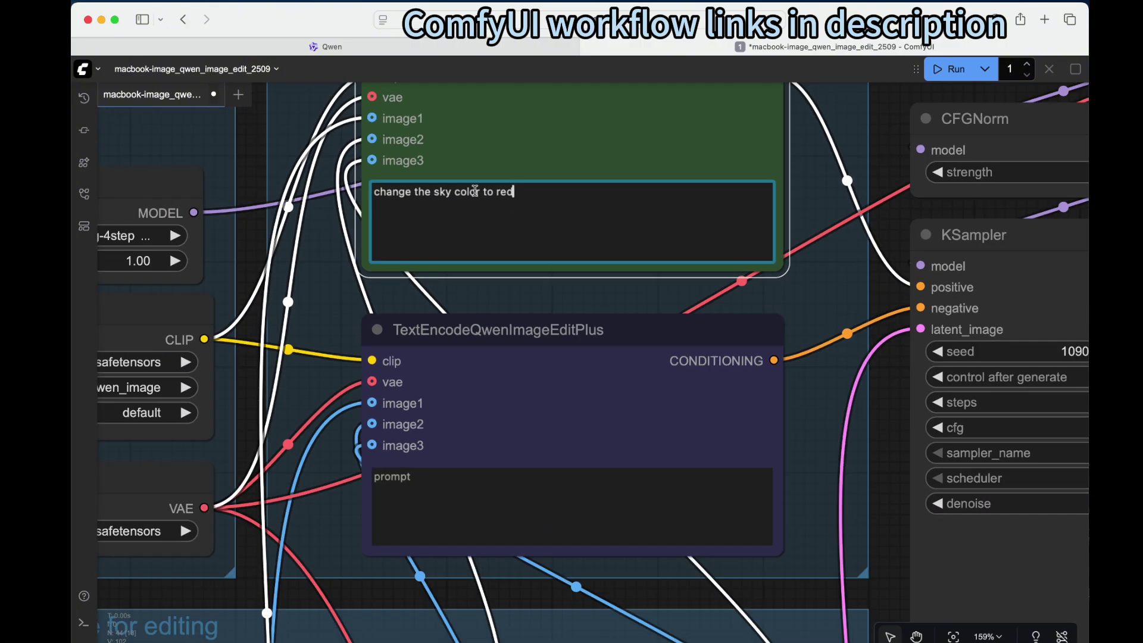
scroll(503, 191, down, 5)
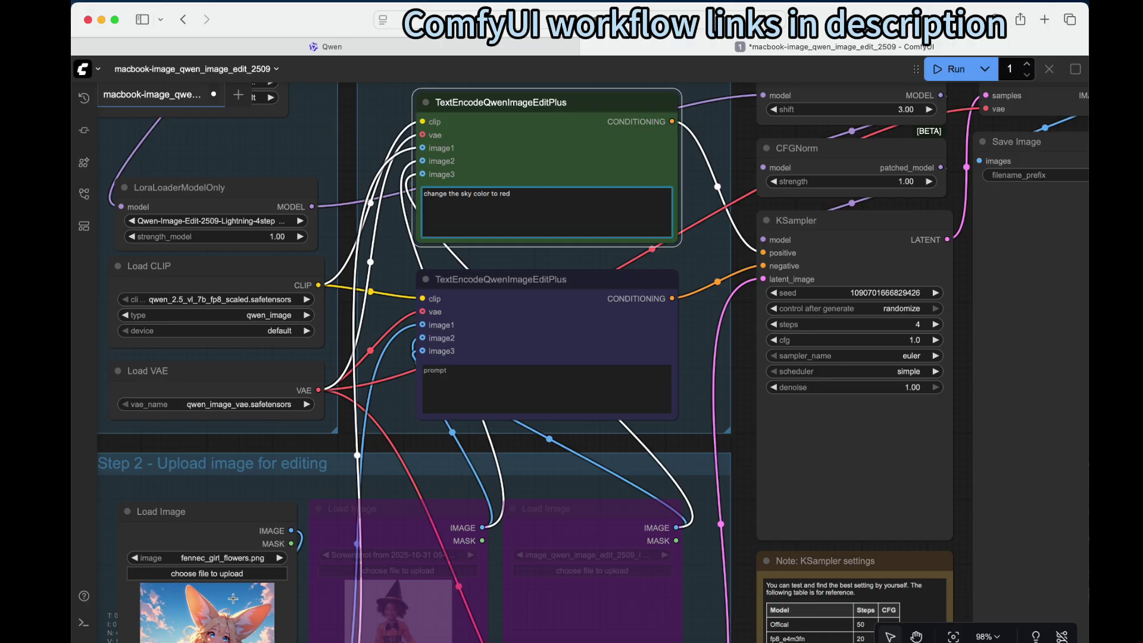
scroll(244, 541, down, 4)
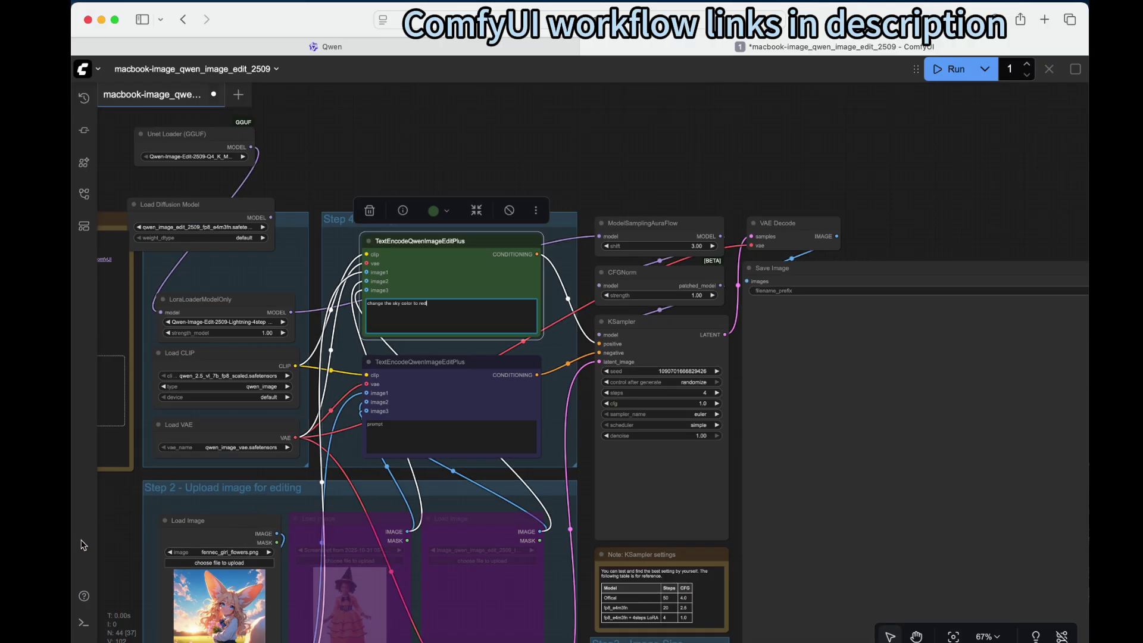
drag(108, 541, 277, 492)
scroll(604, 232, up, 8)
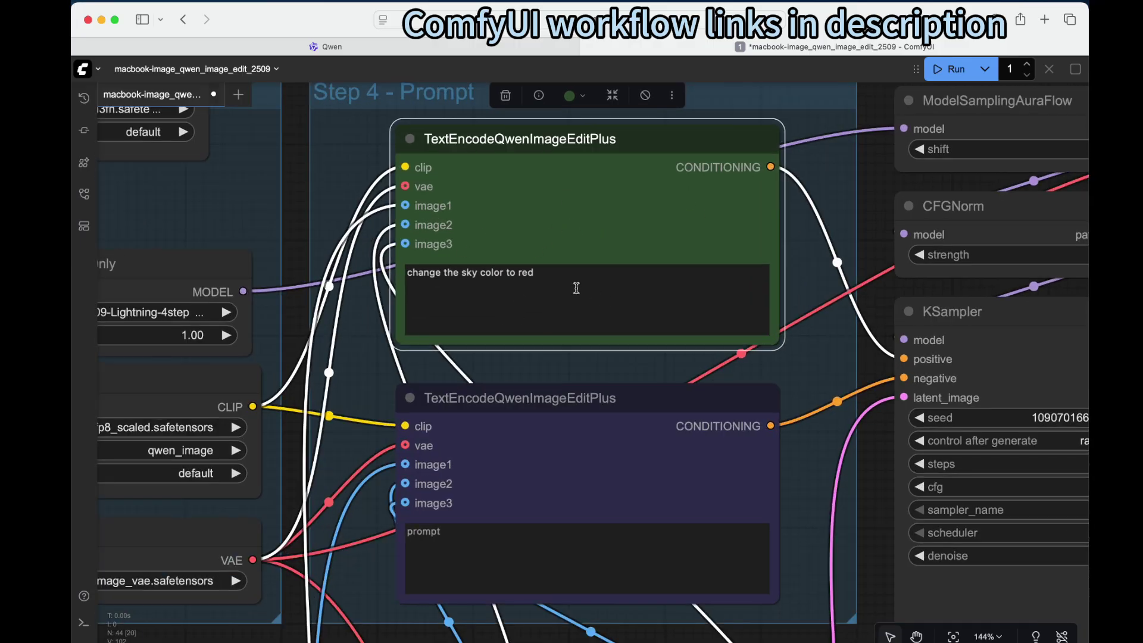
scroll(575, 288, down, 8)
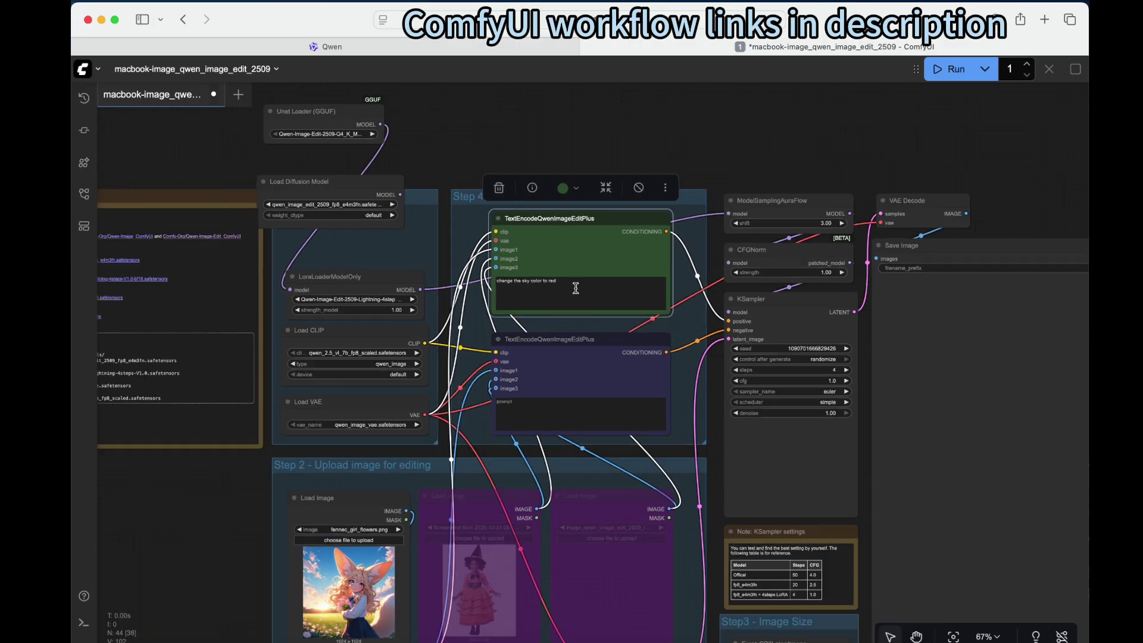
scroll(256, 521, down, 3)
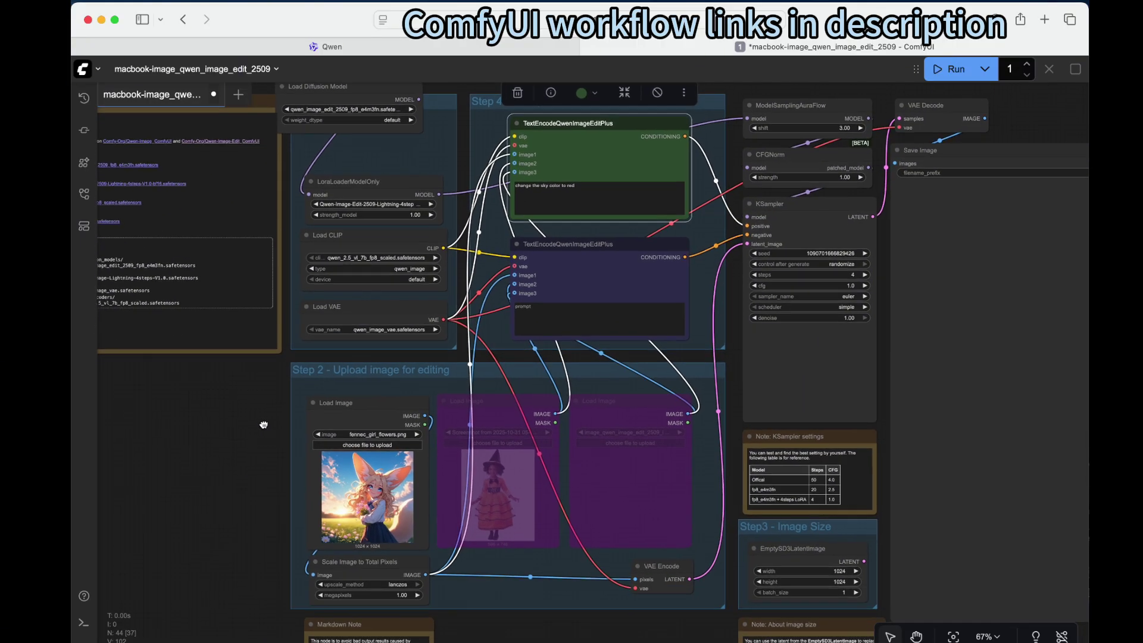
Run the red-sky edit with an enlarged Logs panel and Stats memory monitoring.
click(951, 69)
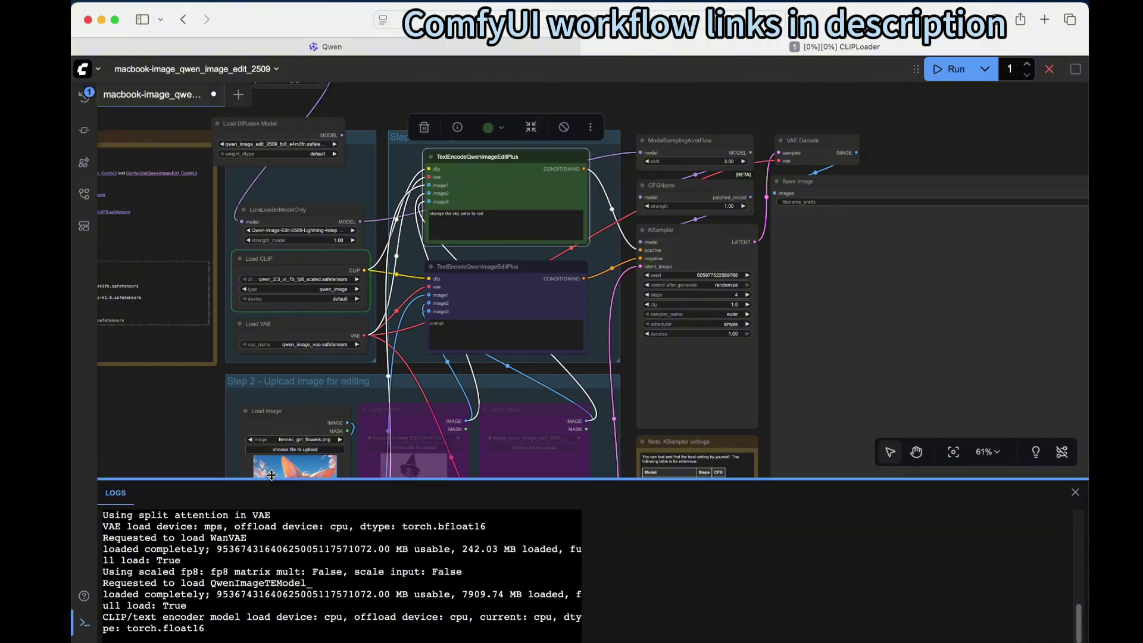
drag(265, 483, 264, 424)
click(888, 2)
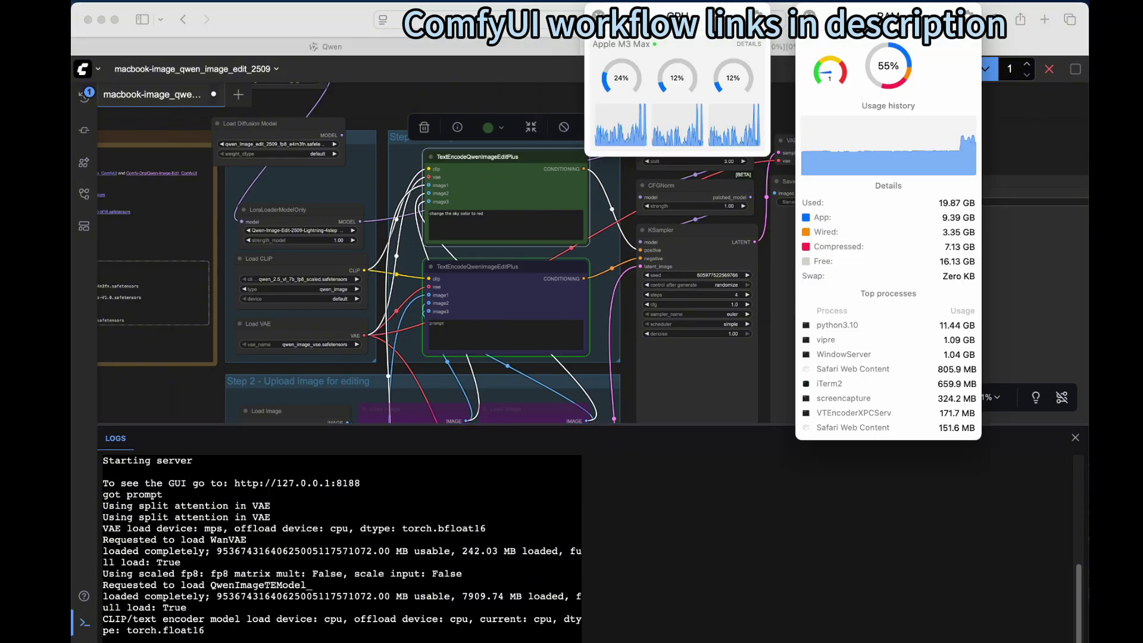
mouse_move(956, 152)
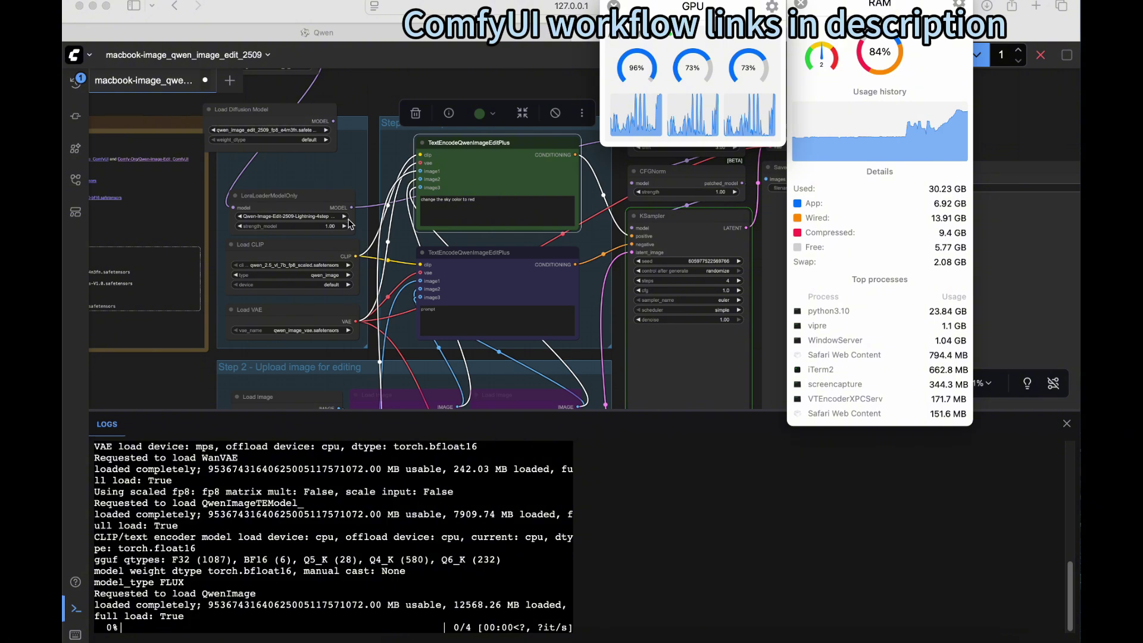
mouse_move(918, 117)
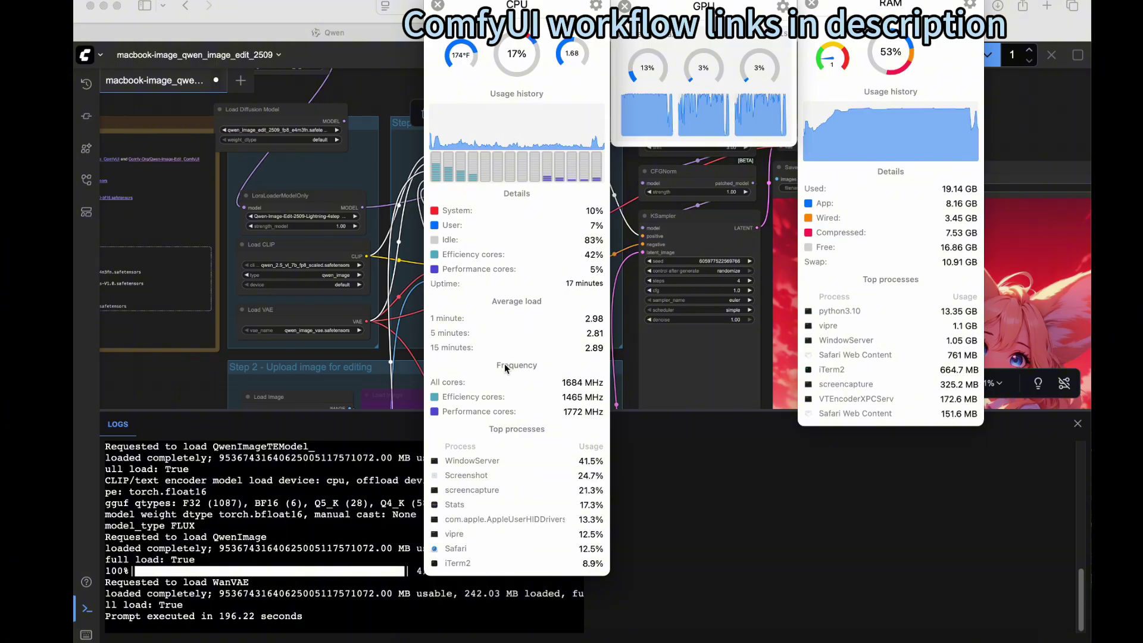
Close the Stats popovers and pan to inspect the red-sky fennec girl in Save Image.
scroll(208, 366, down, 6)
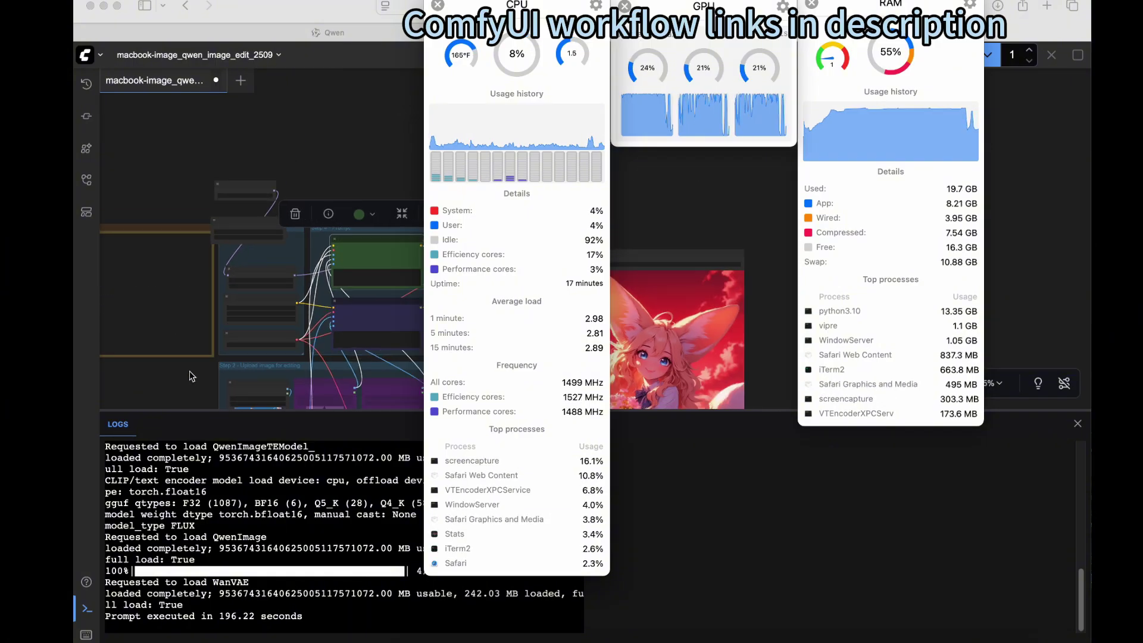
click(208, 366)
drag(208, 366, 266, 249)
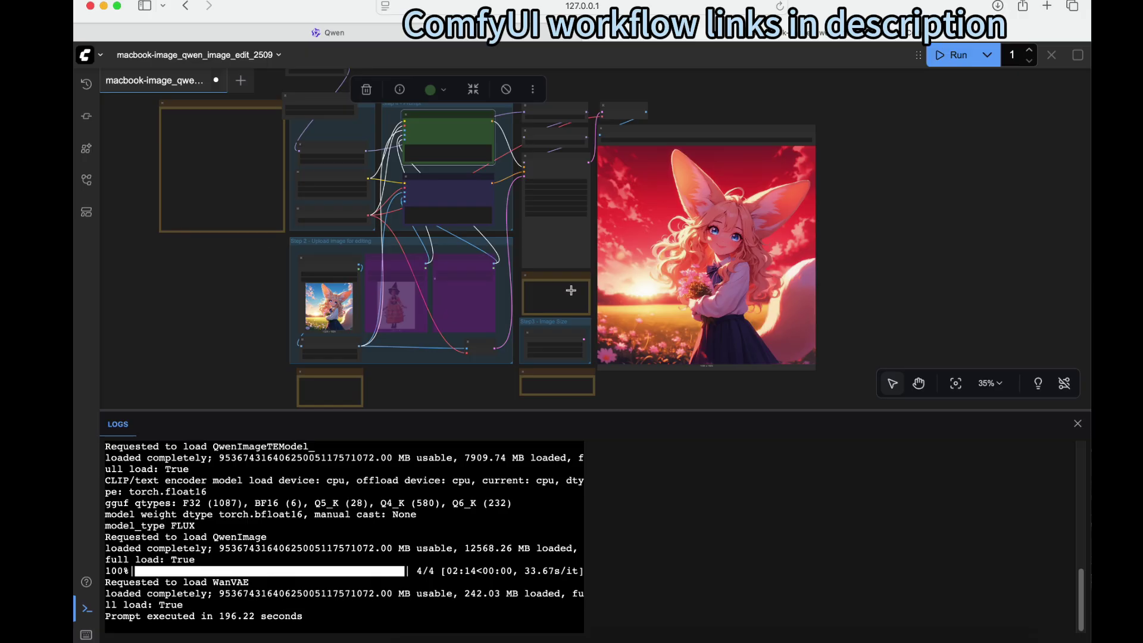
scroll(739, 265, up, 4)
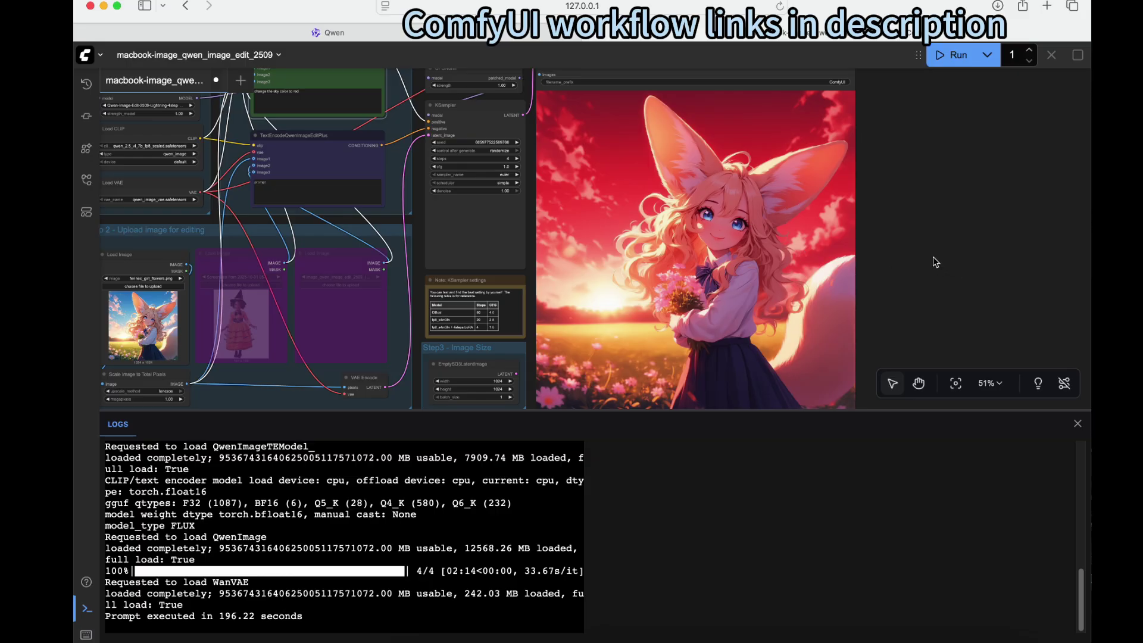
drag(935, 262, 987, 258)
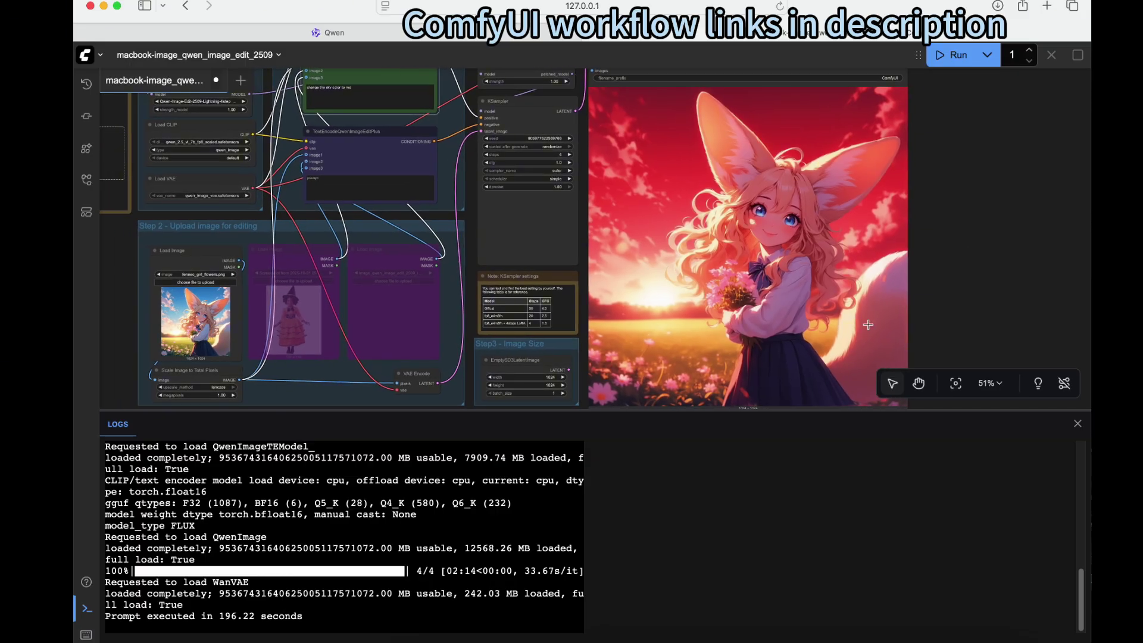
scroll(868, 325, down, 4)
scroll(860, 292, right, 2)
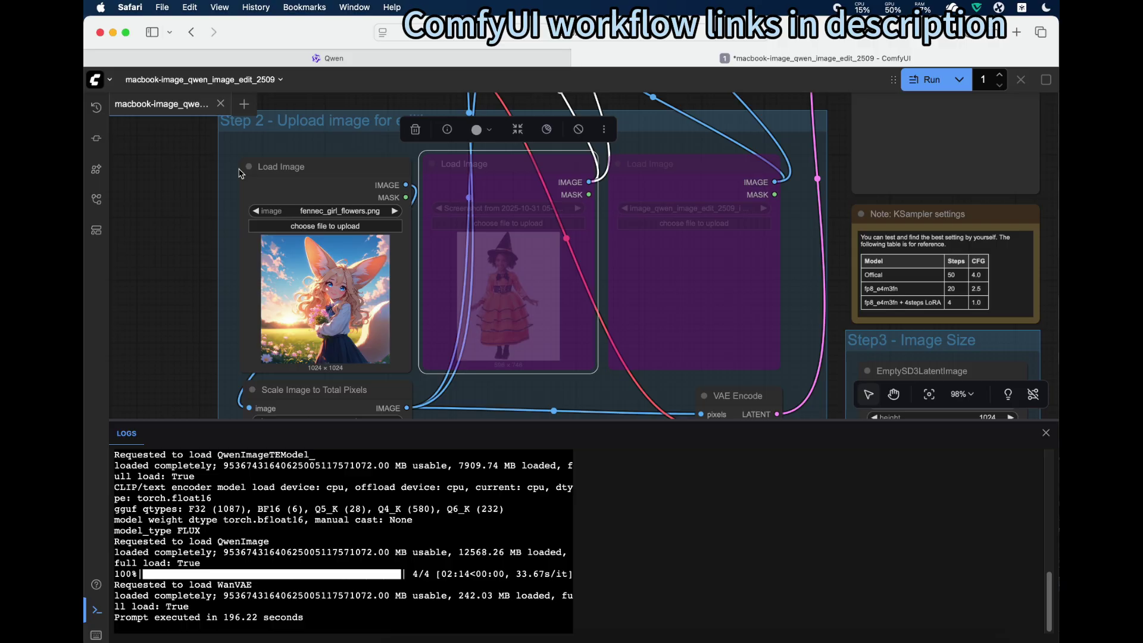
Un-bypass the middle Load Image node holding the orange witch costume picture.
right_click(503, 163)
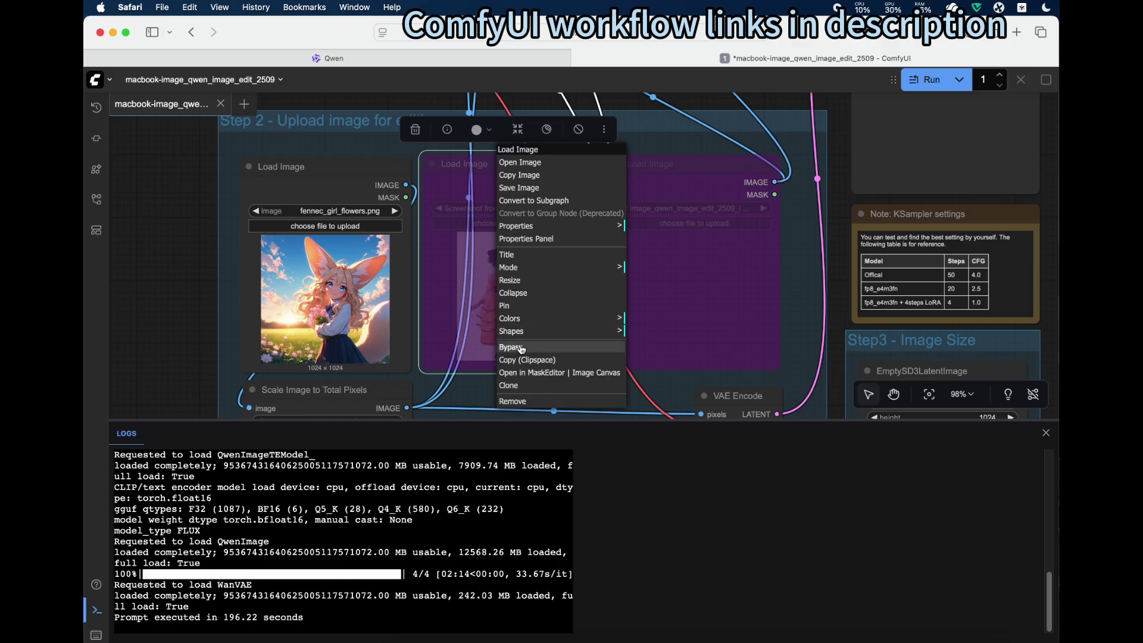
click(520, 347)
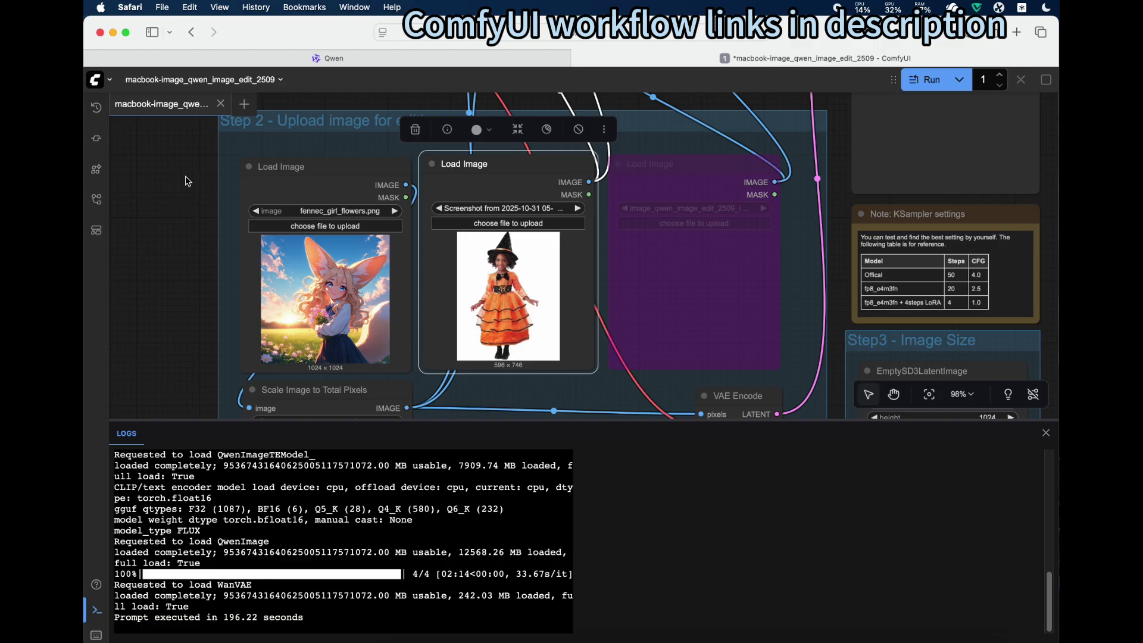
drag(187, 180, 185, 202)
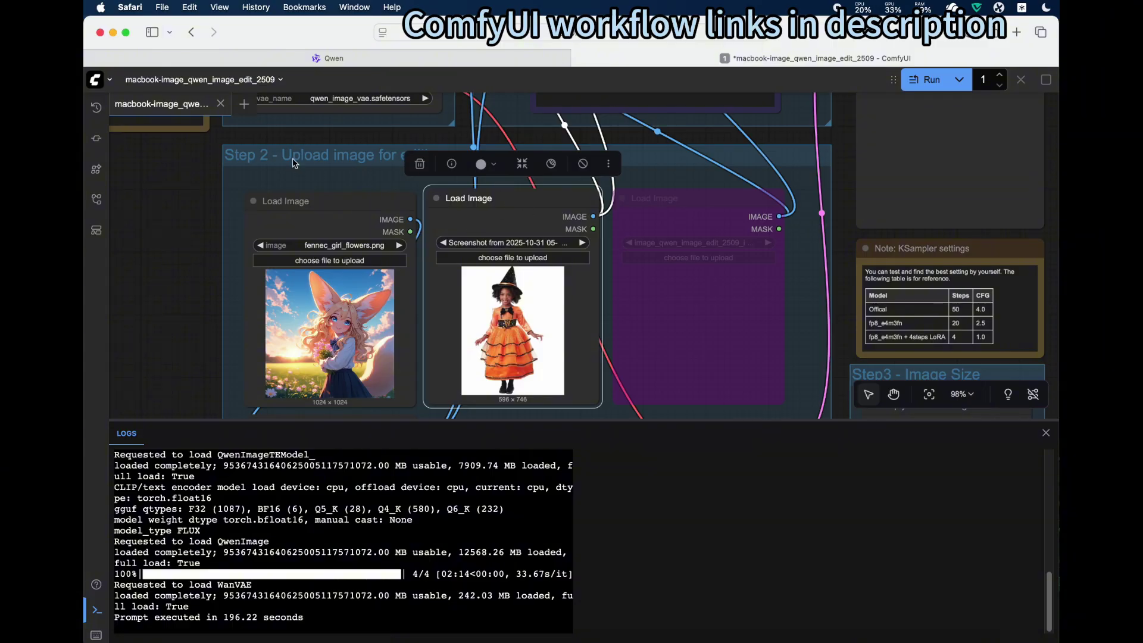
drag(183, 225, 228, 207)
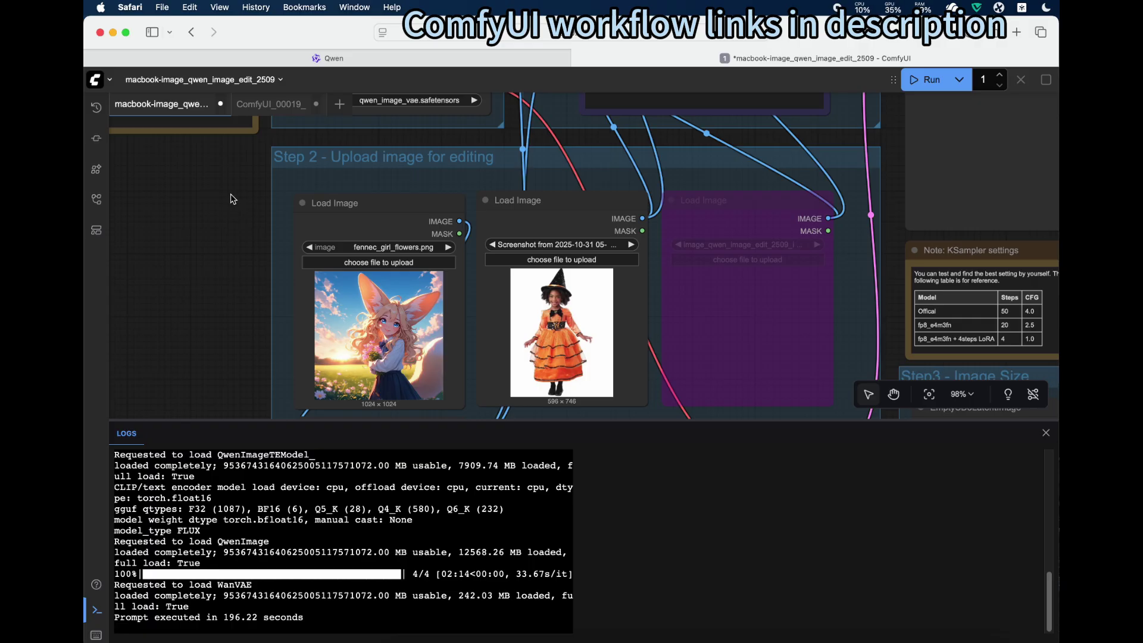
Upload 00004-1794312880.png, the beach woman photo, into the first Load Image node.
drag(232, 200, 288, 159)
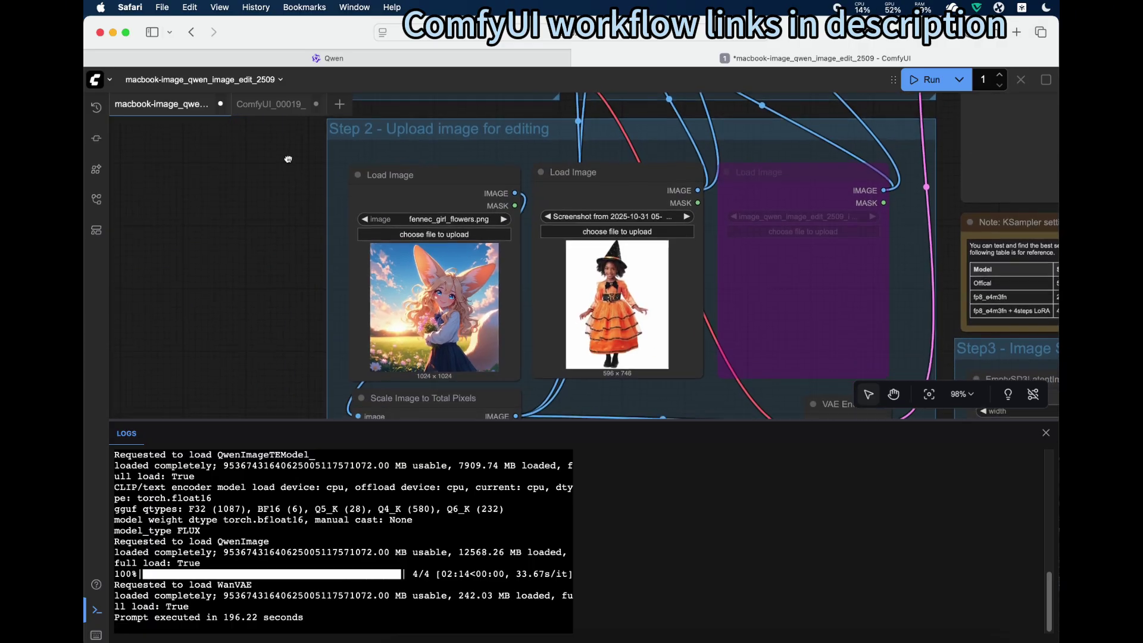
scroll(288, 159, right, 5)
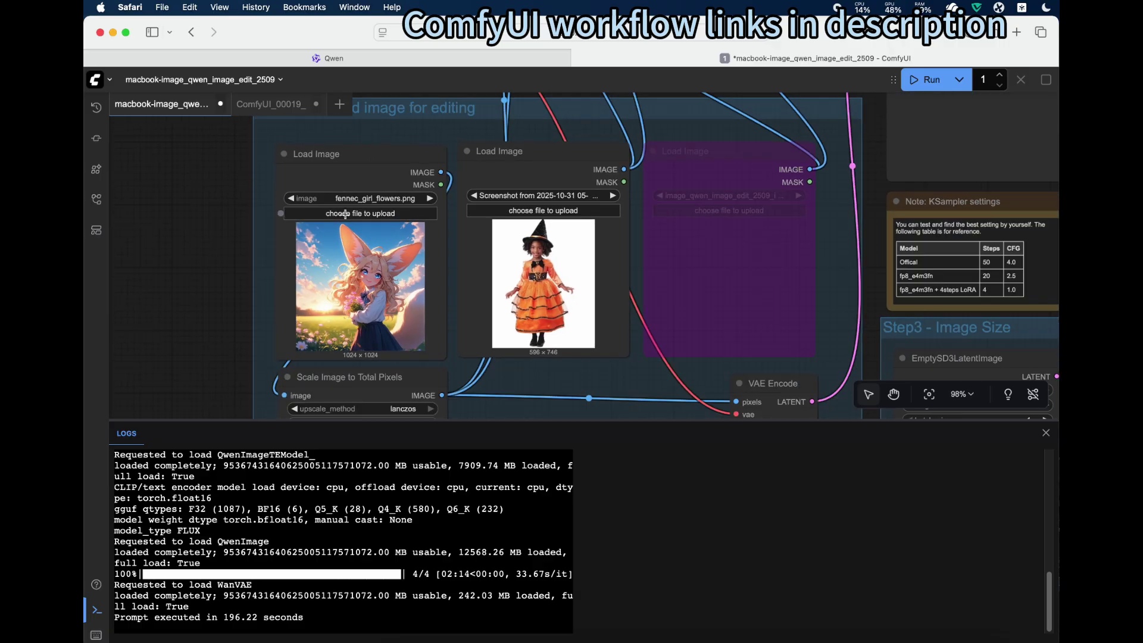
click(355, 213)
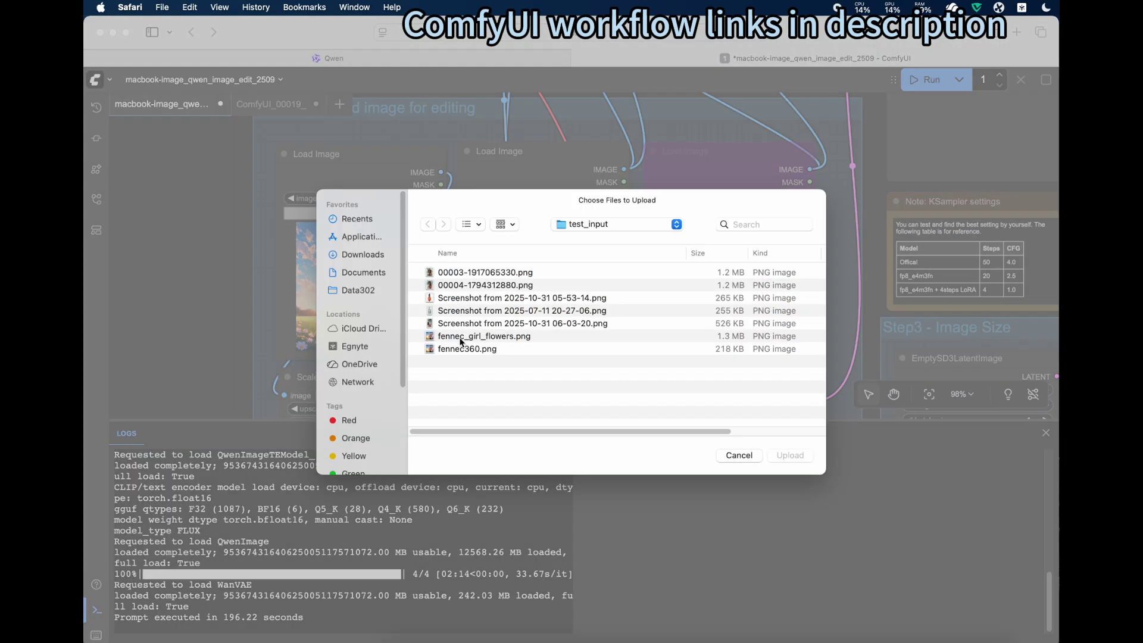
click(466, 286)
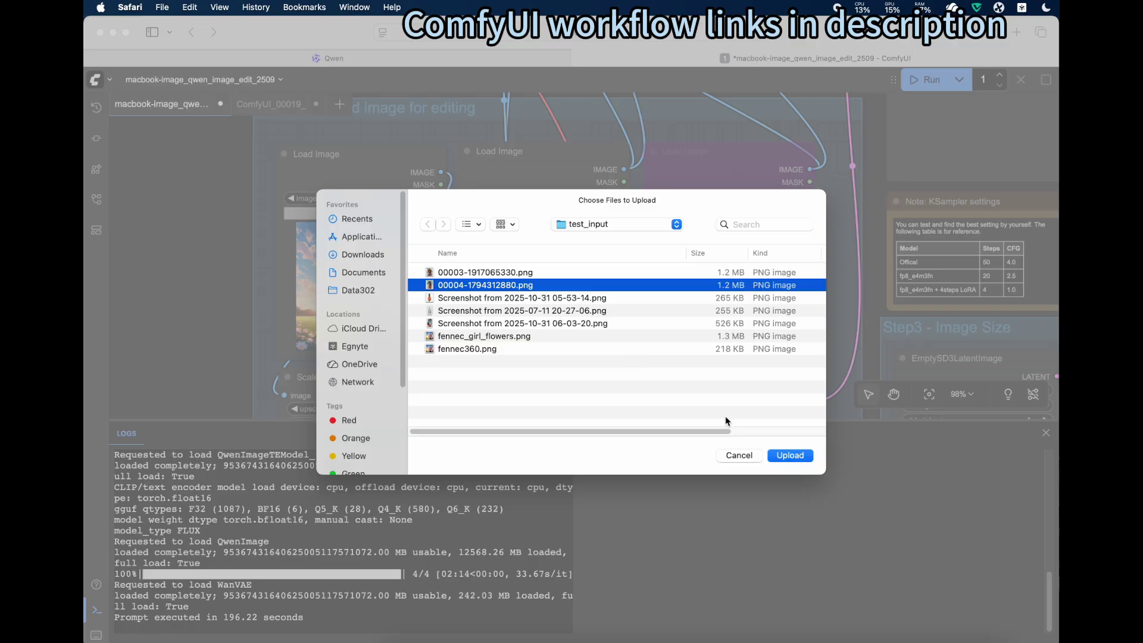
click(790, 455)
Reselect the witch costume screenshot in the second Load Image node.
drag(178, 185, 138, 201)
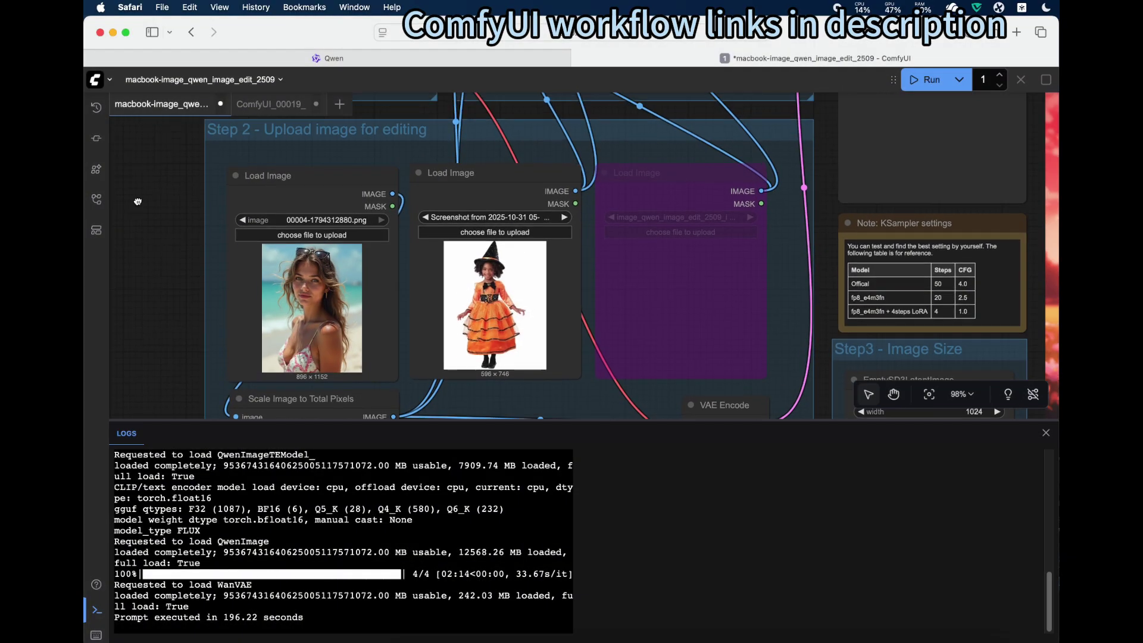
click(494, 232)
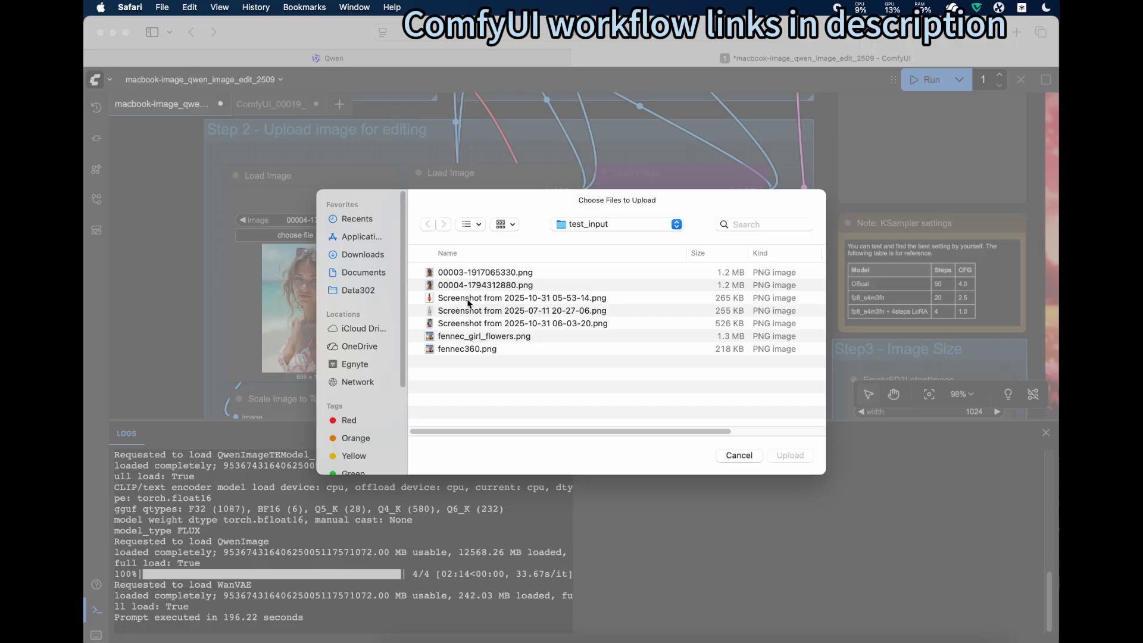
double_click(468, 298)
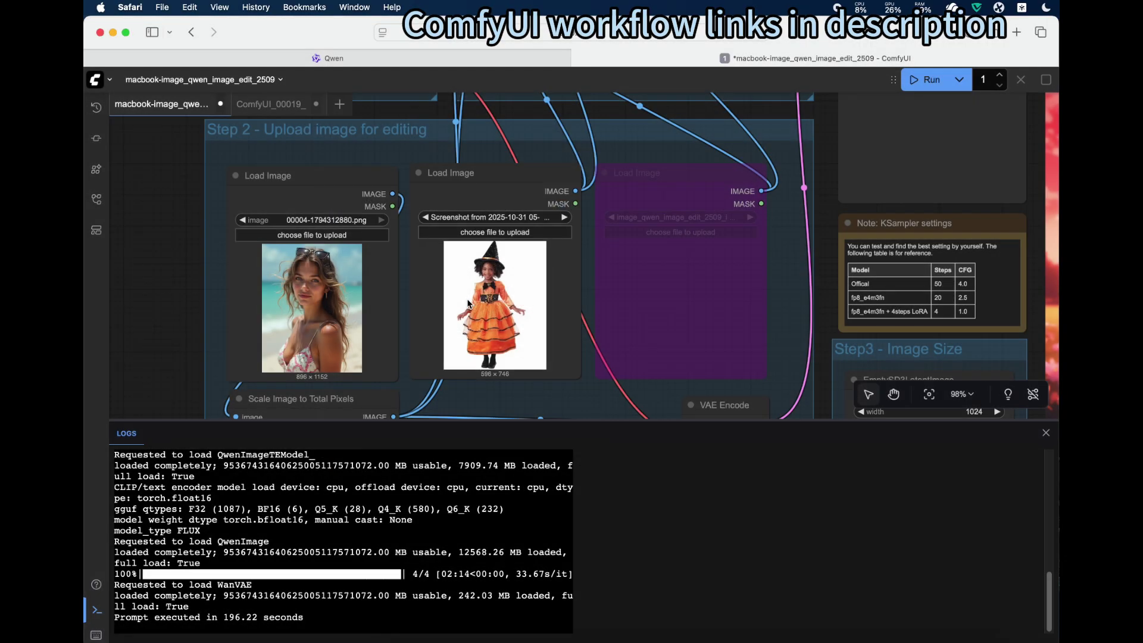
Replace the sky-red prompt with 'Dress the women from image 1 in clothes from image 2'.
scroll(184, 178, down, 5)
drag(184, 179, 301, 210)
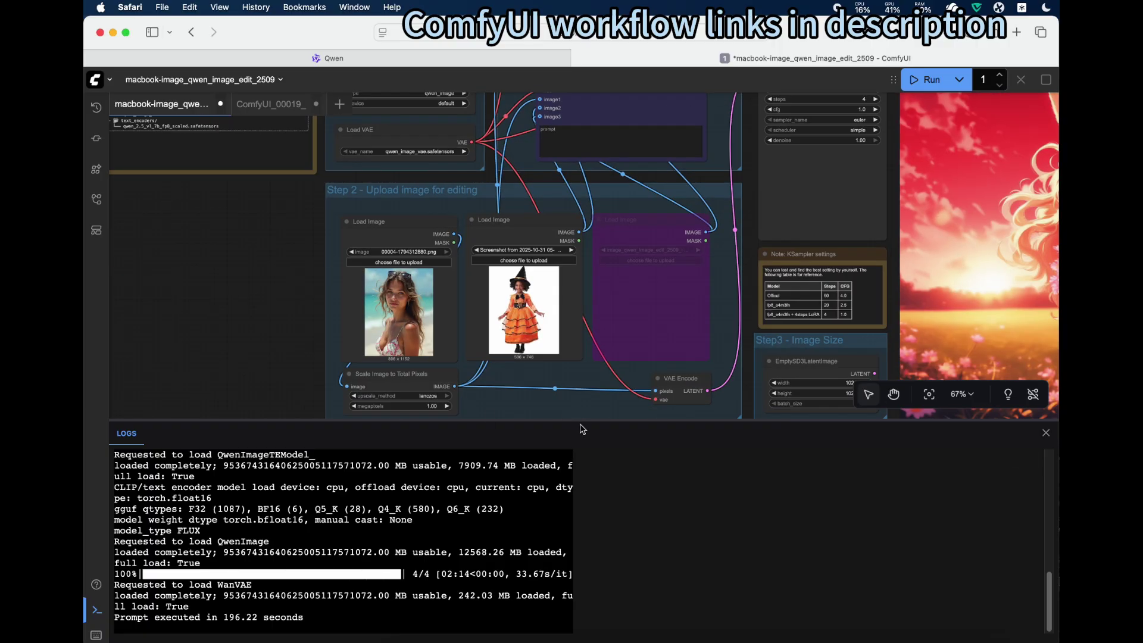
drag(582, 426, 591, 598)
scroll(396, 329, up, 5)
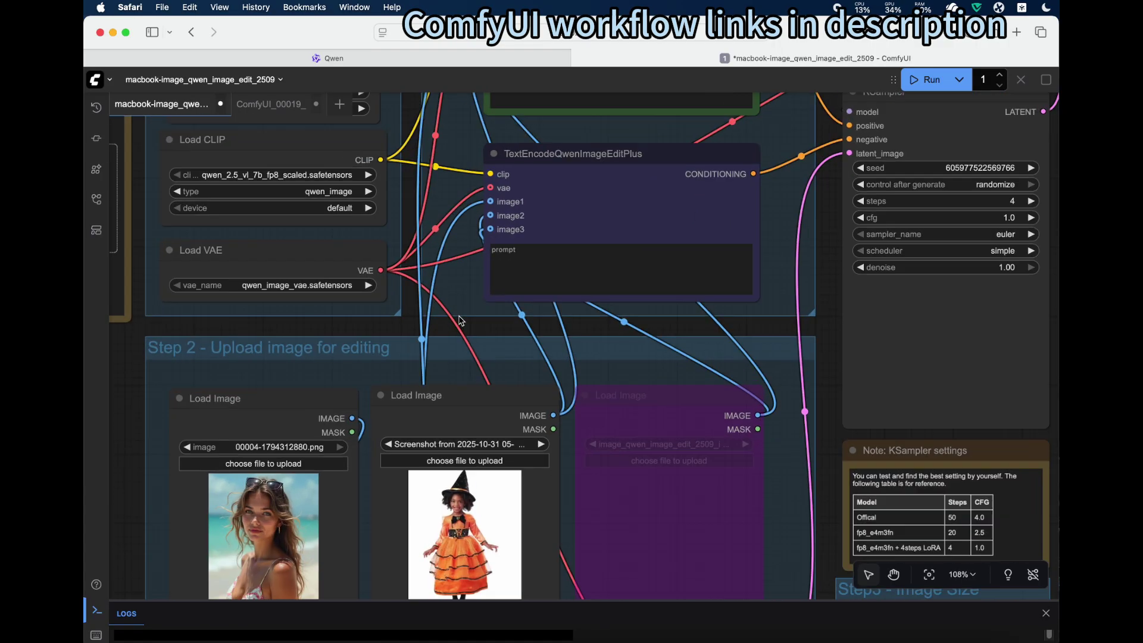
scroll(396, 330, down, 3)
scroll(407, 412, up, 3)
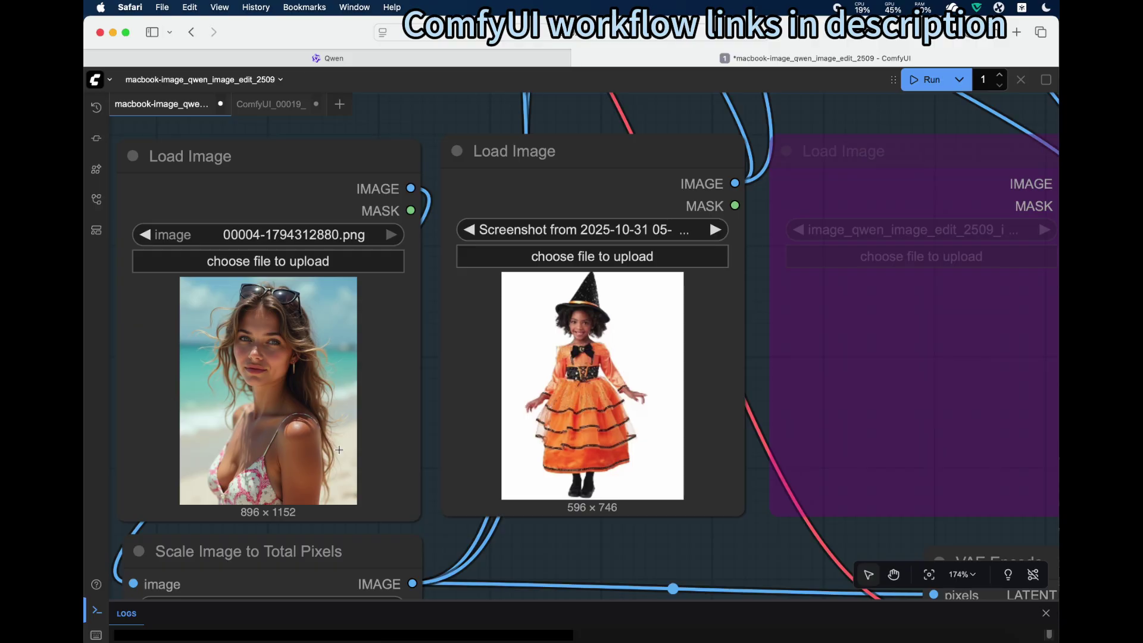
scroll(597, 412, down, 5)
scroll(306, 286, up, 5)
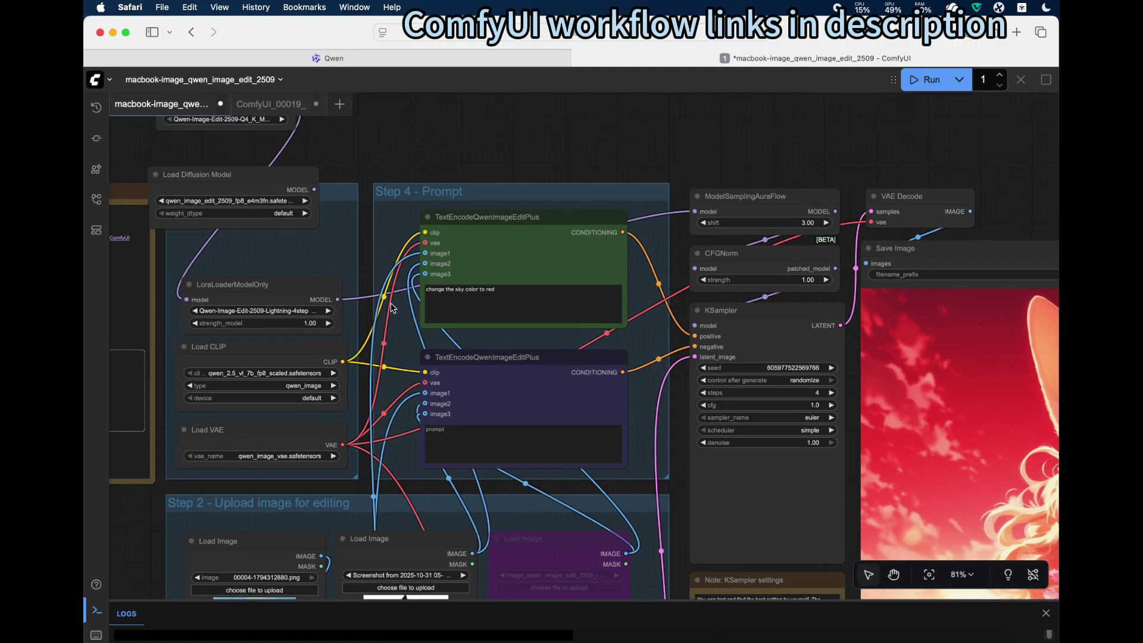
scroll(531, 303, up, 5)
drag(547, 275, 379, 277)
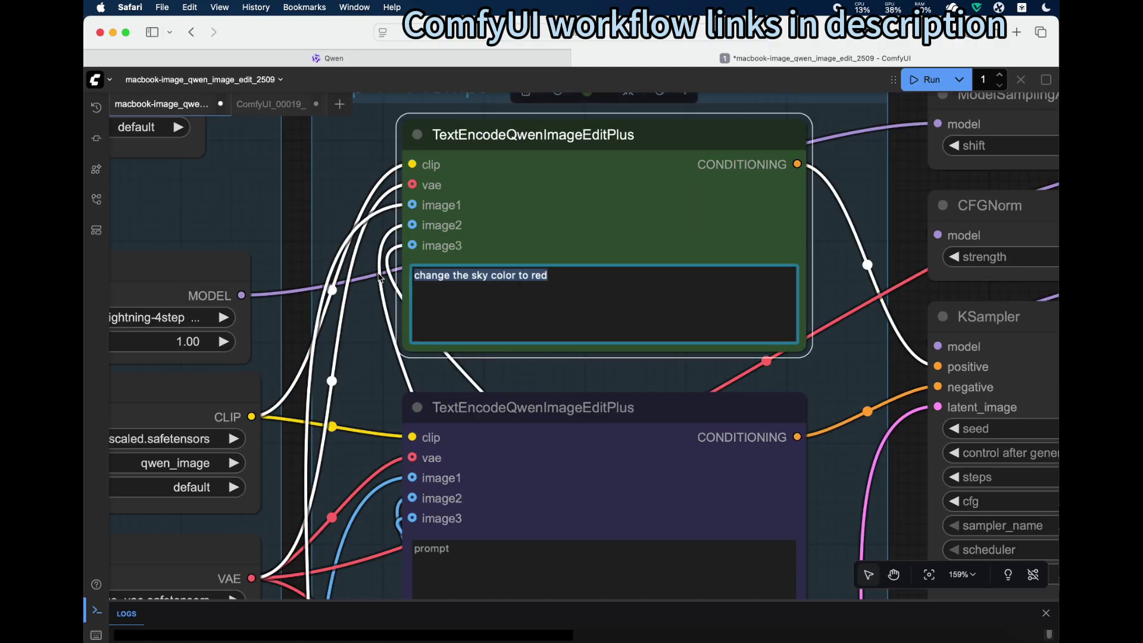
text(Dress the women from image 1 in clothes from image 2)
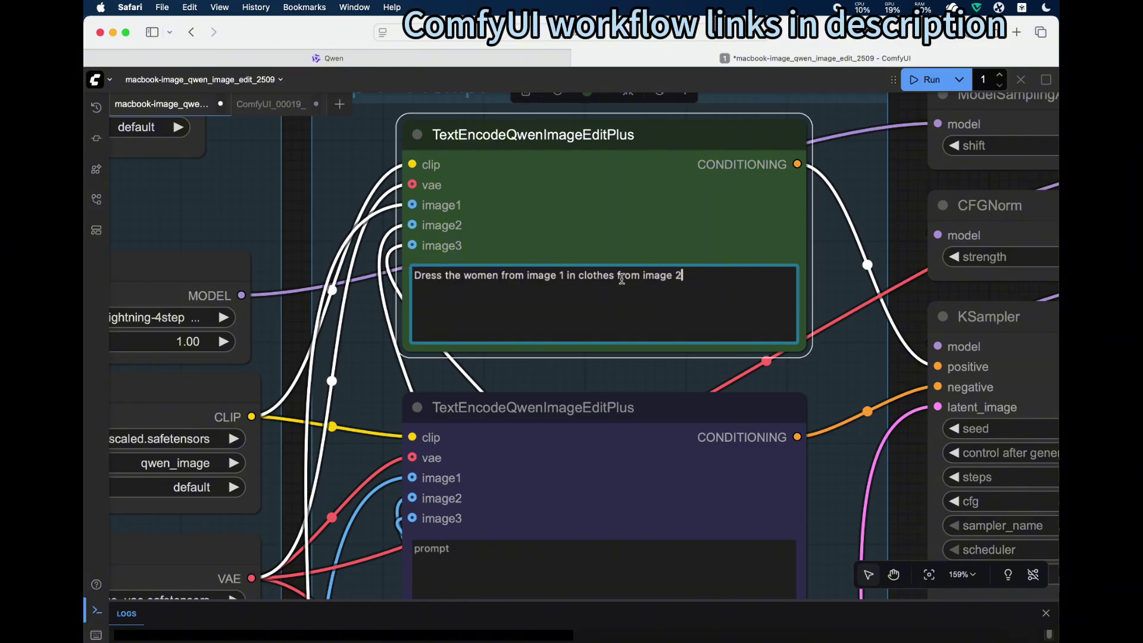
Zoom and pan across the workflow to review it with the new prompt.
scroll(490, 337, down, 5)
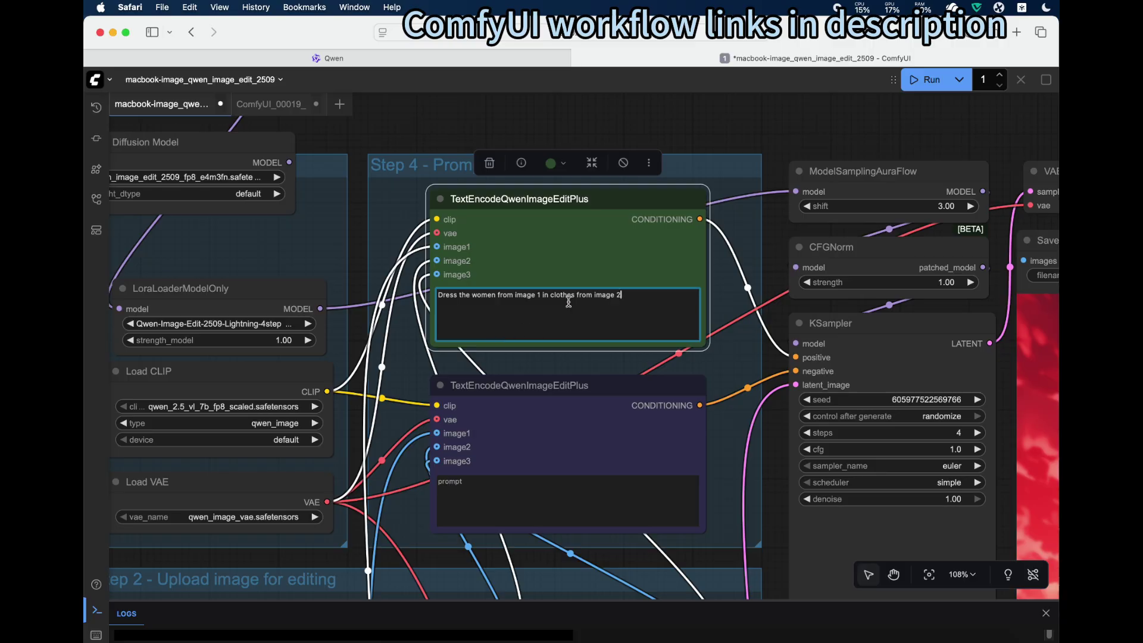
scroll(476, 316, up, 6)
scroll(564, 277, down, 5)
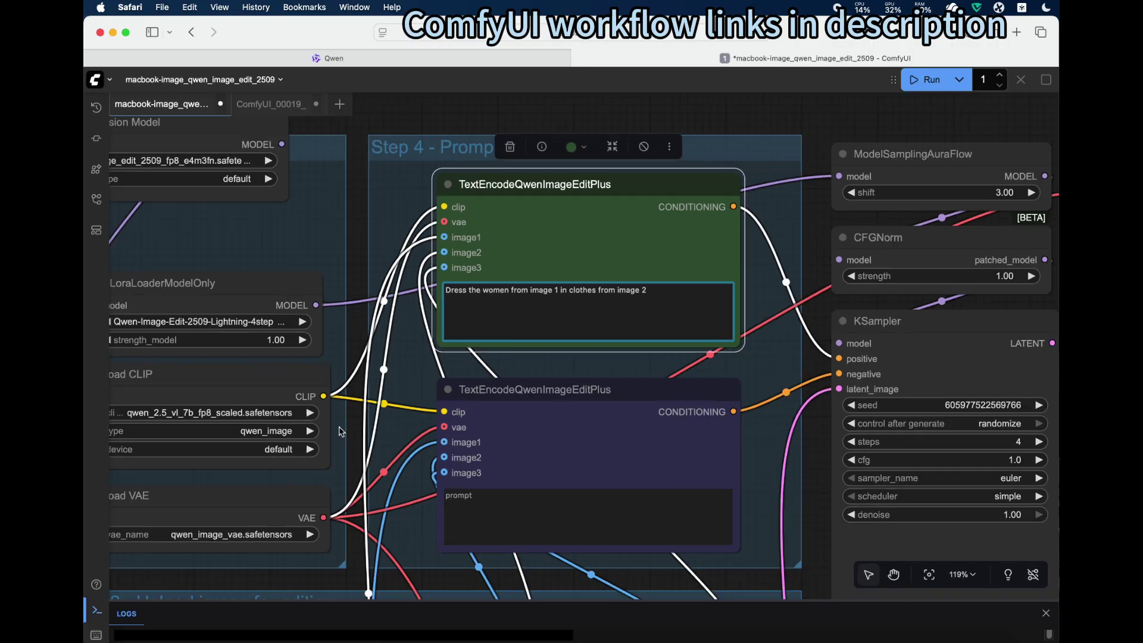
scroll(241, 559, down, 5)
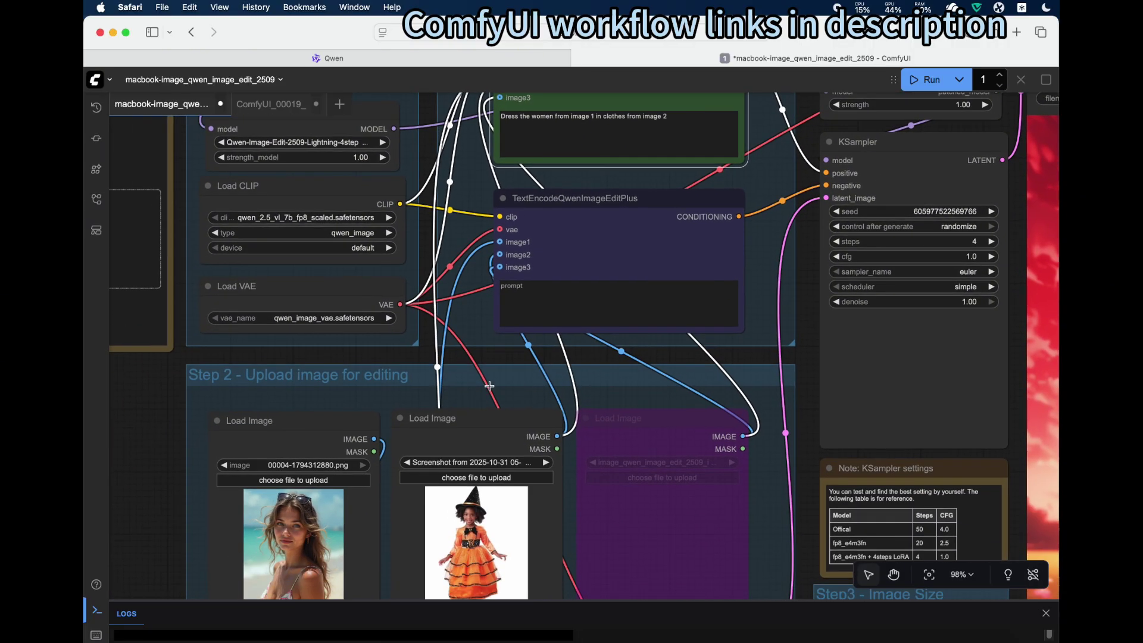
scroll(513, 375, down, 3)
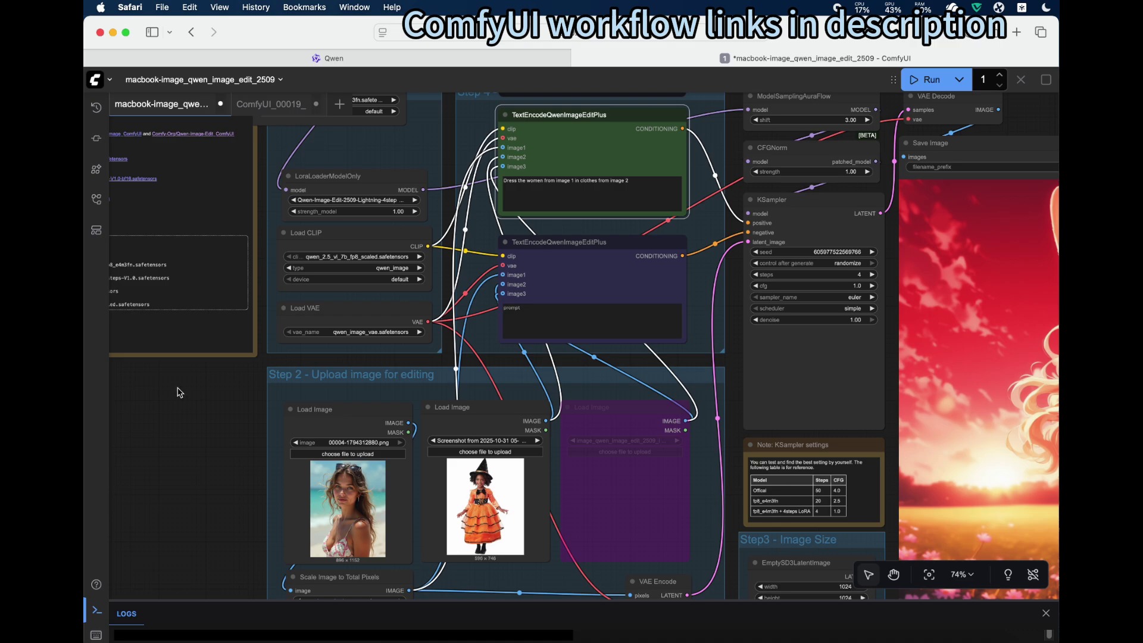
scroll(179, 392, down, 3)
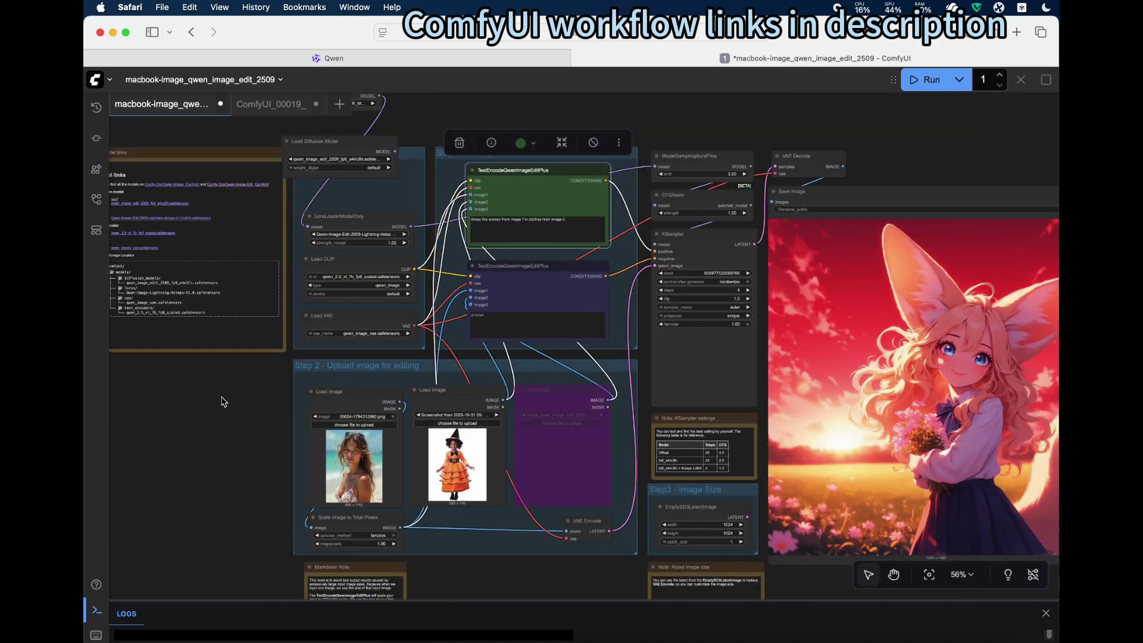
scroll(221, 403, right, 1)
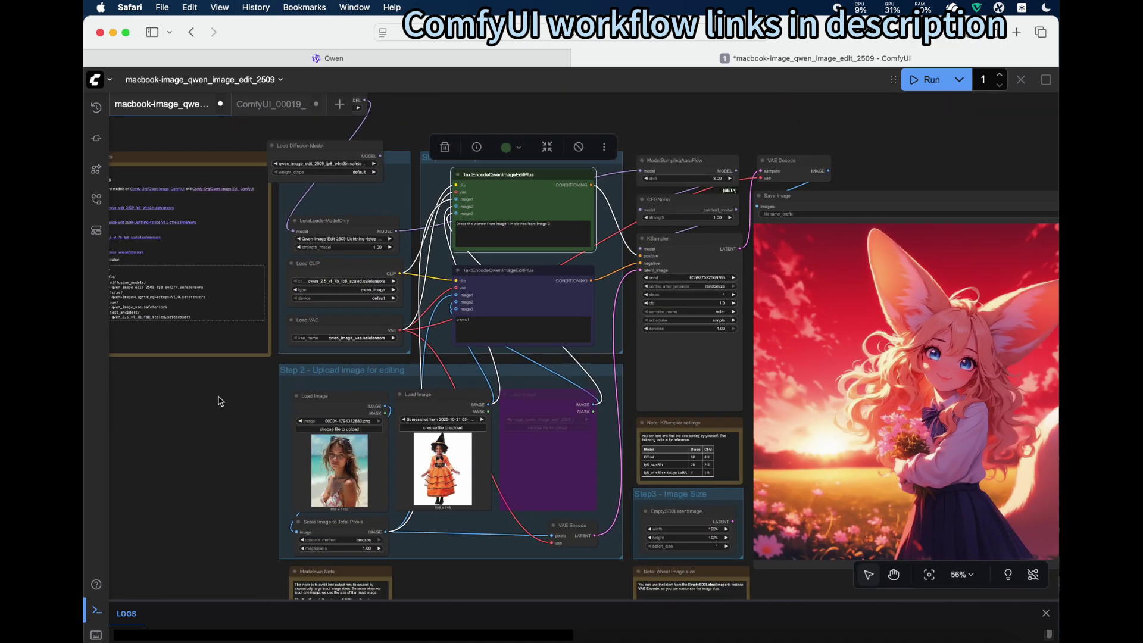
Run the workflow to generate the outfit-swap image from both inputs.
click(929, 80)
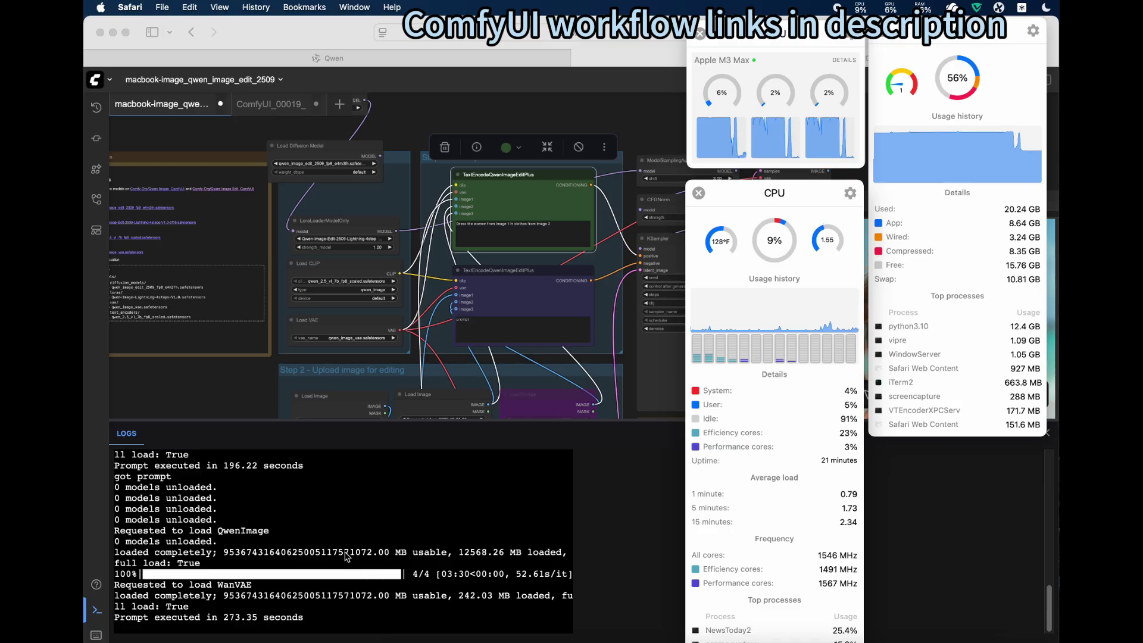
Close the Stats panels and bring the Save Image preview of the witch-dressed woman into view.
click(243, 359)
drag(245, 372, 208, 284)
scroll(208, 284, down, 5)
scroll(303, 244, up, 5)
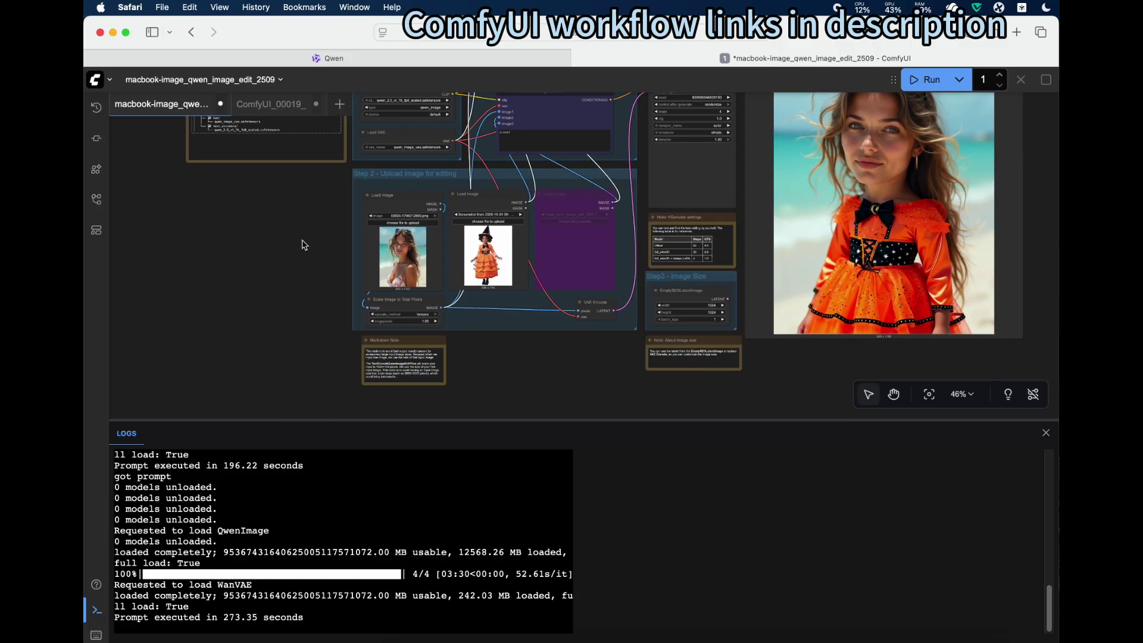